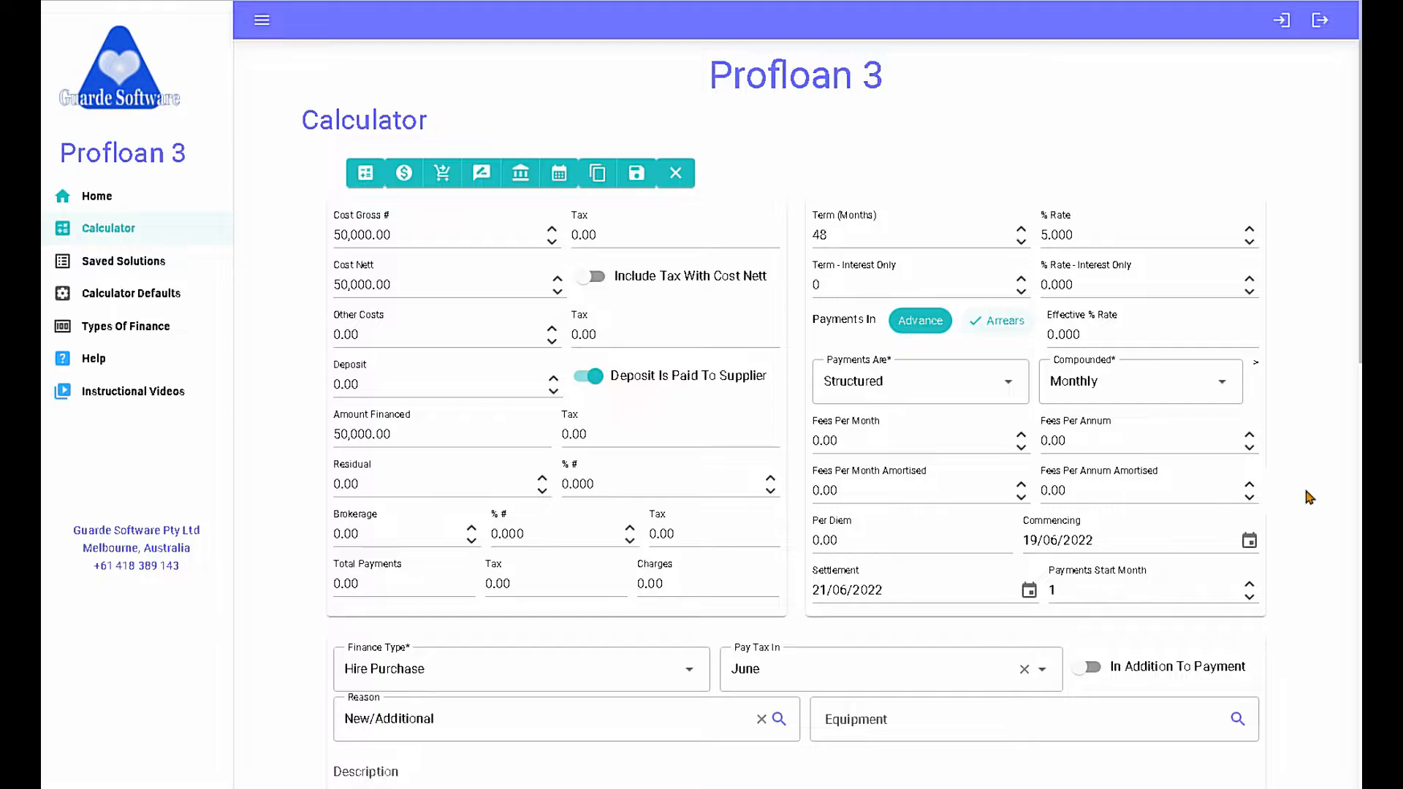
pyautogui.scroll(-8, 1313, 494)
pyautogui.scroll(-3, 1313, 495)
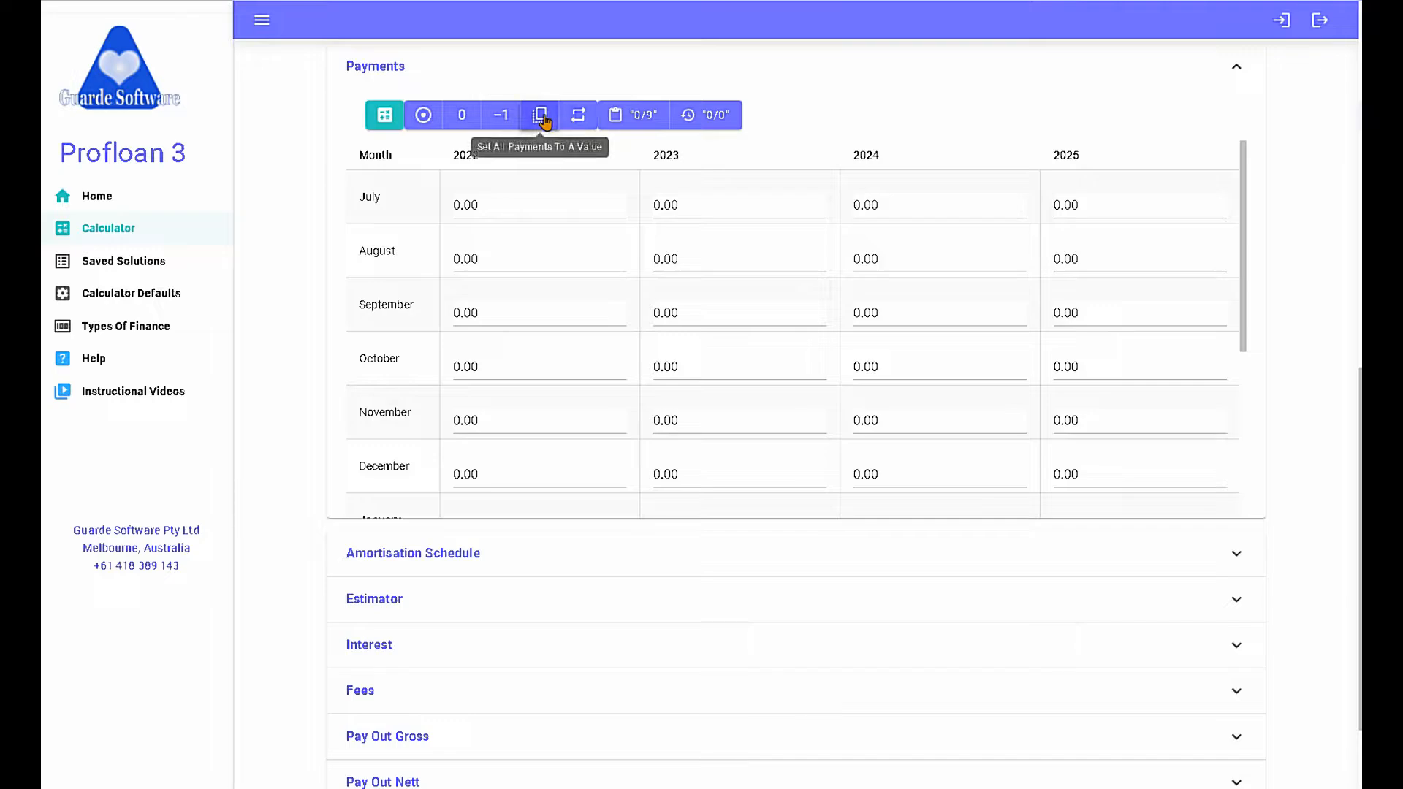
pyautogui.click(501, 115)
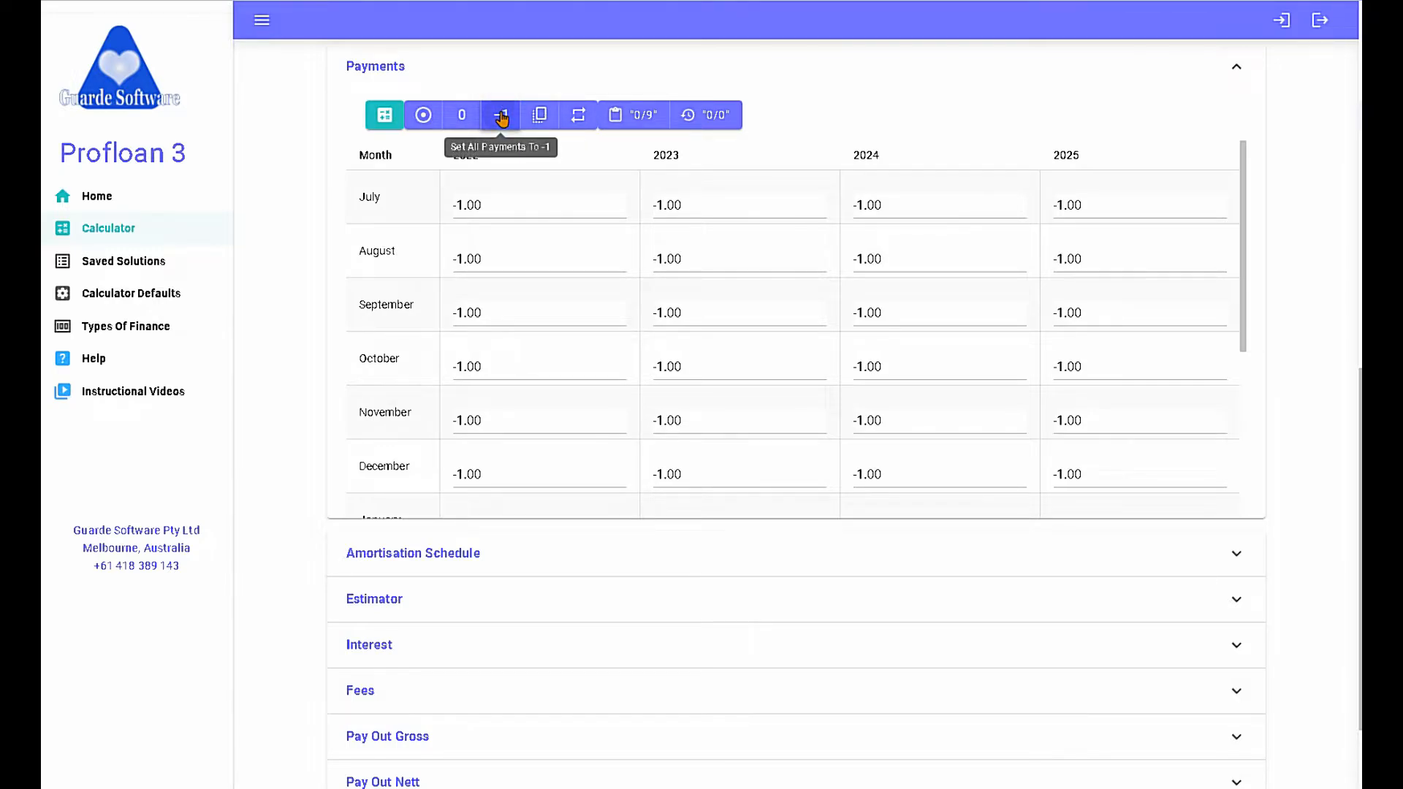
pyautogui.click(463, 117)
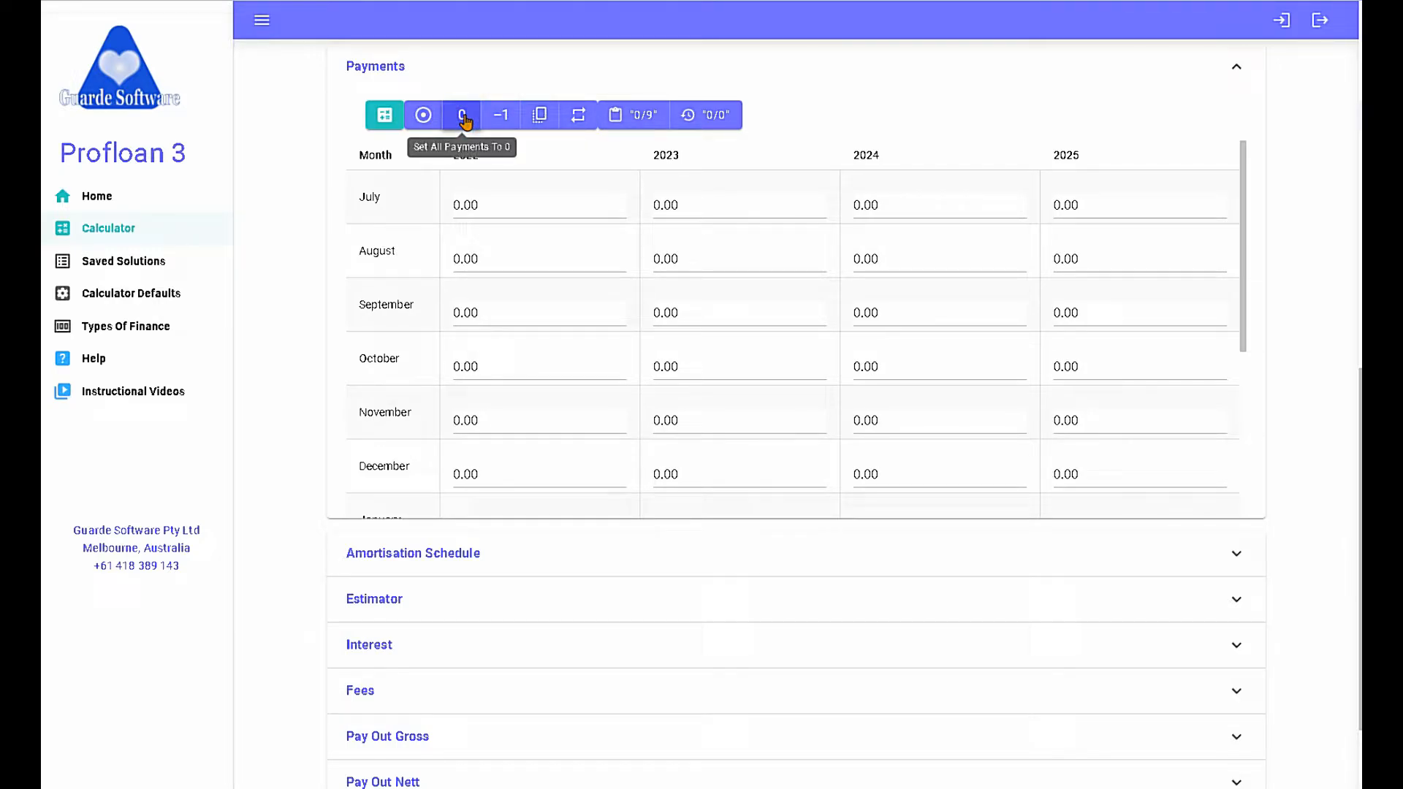
pyautogui.click(426, 117)
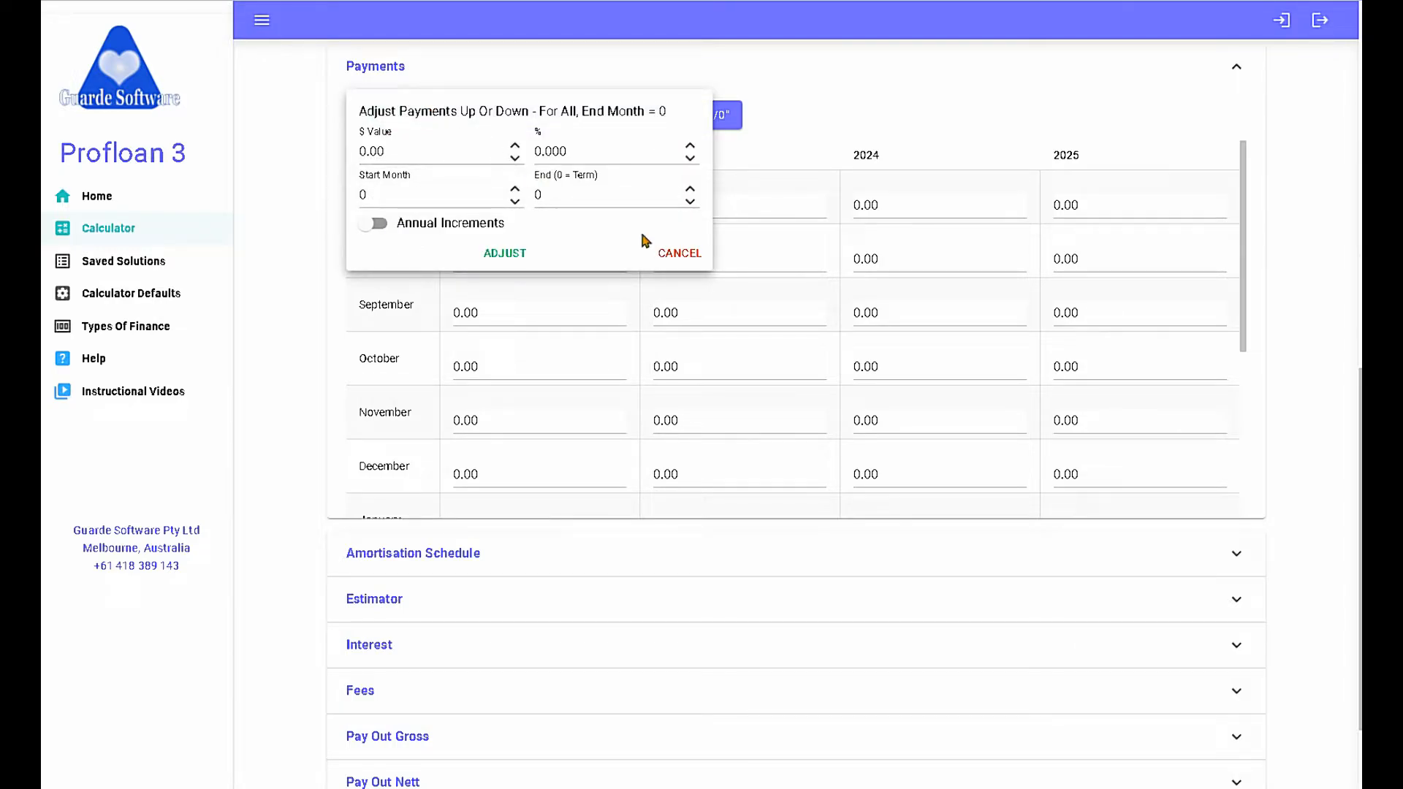
pyautogui.click(676, 256)
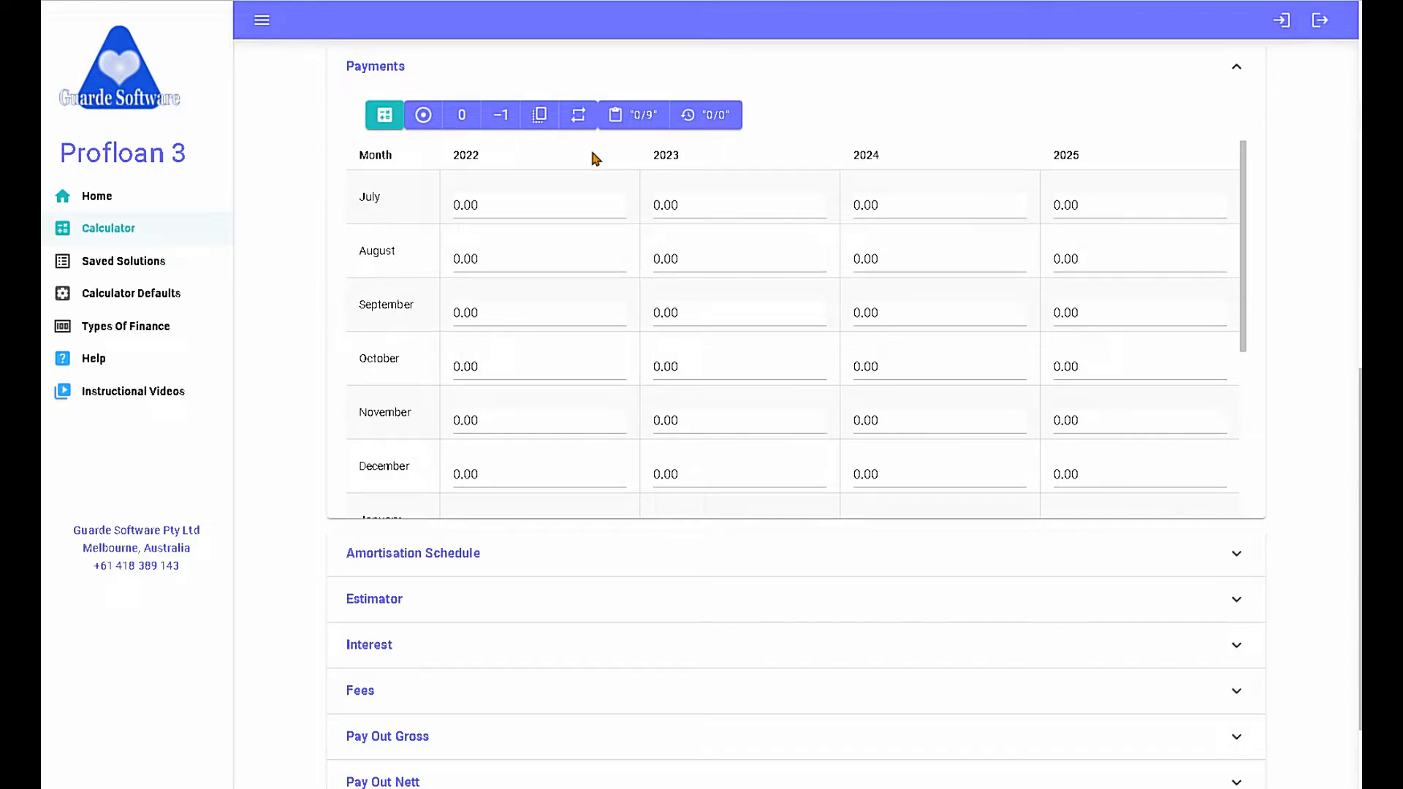
# Step: Set all payments to -1 and adjust them by 10% from start month 13 with annual increments
pyautogui.click(500, 117)
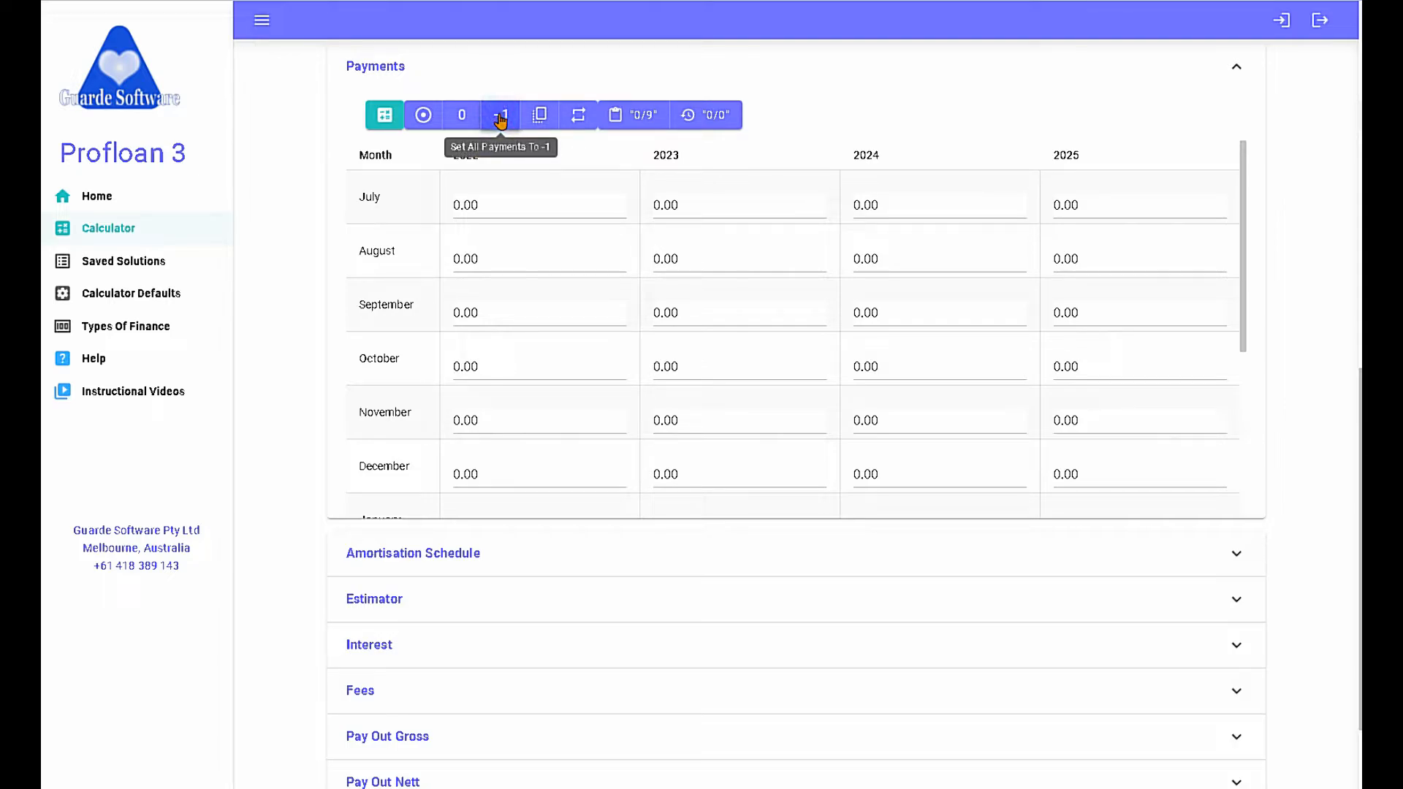
pyautogui.click(422, 117)
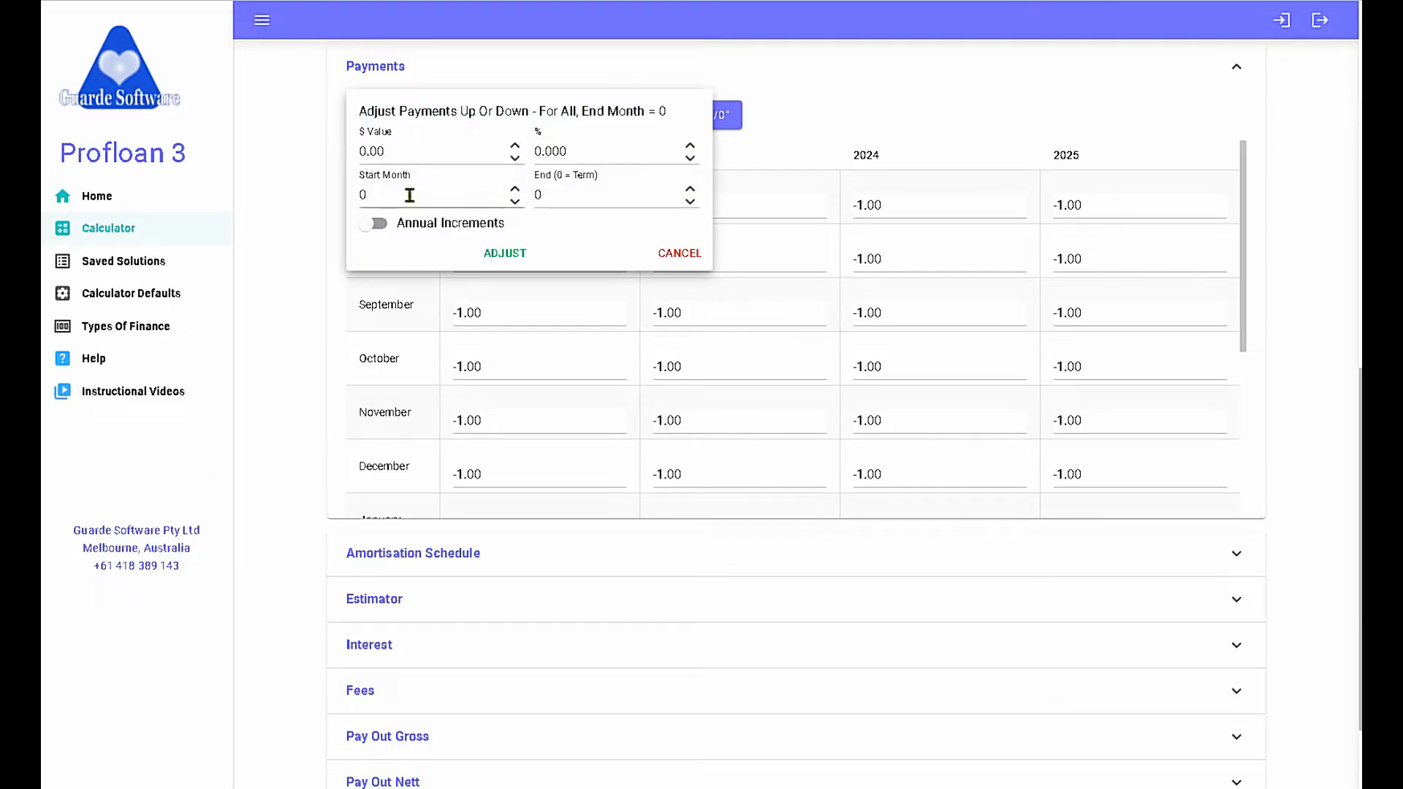
pyautogui.click(403, 195)
pyautogui.write('13')
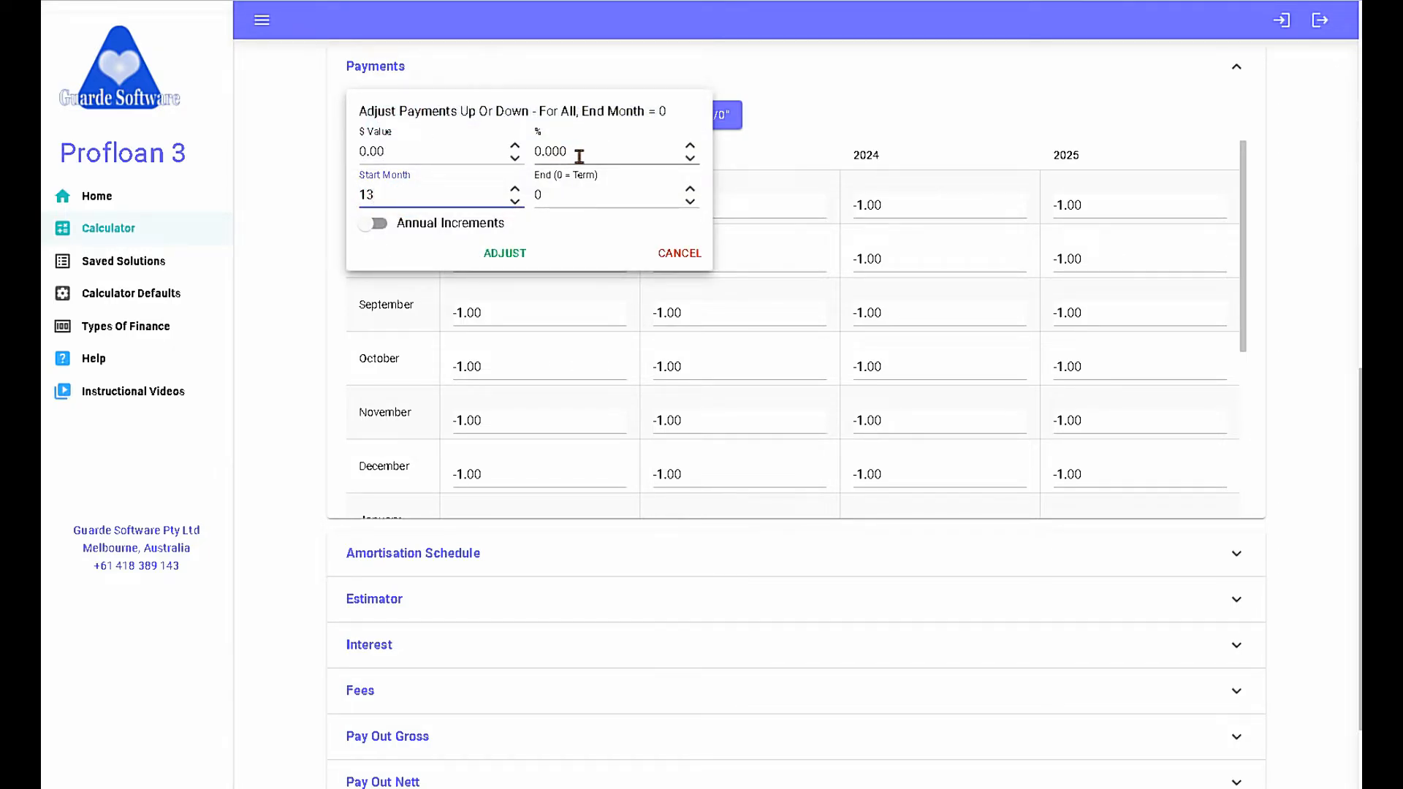
pyautogui.click(540, 151)
pyautogui.write('10')
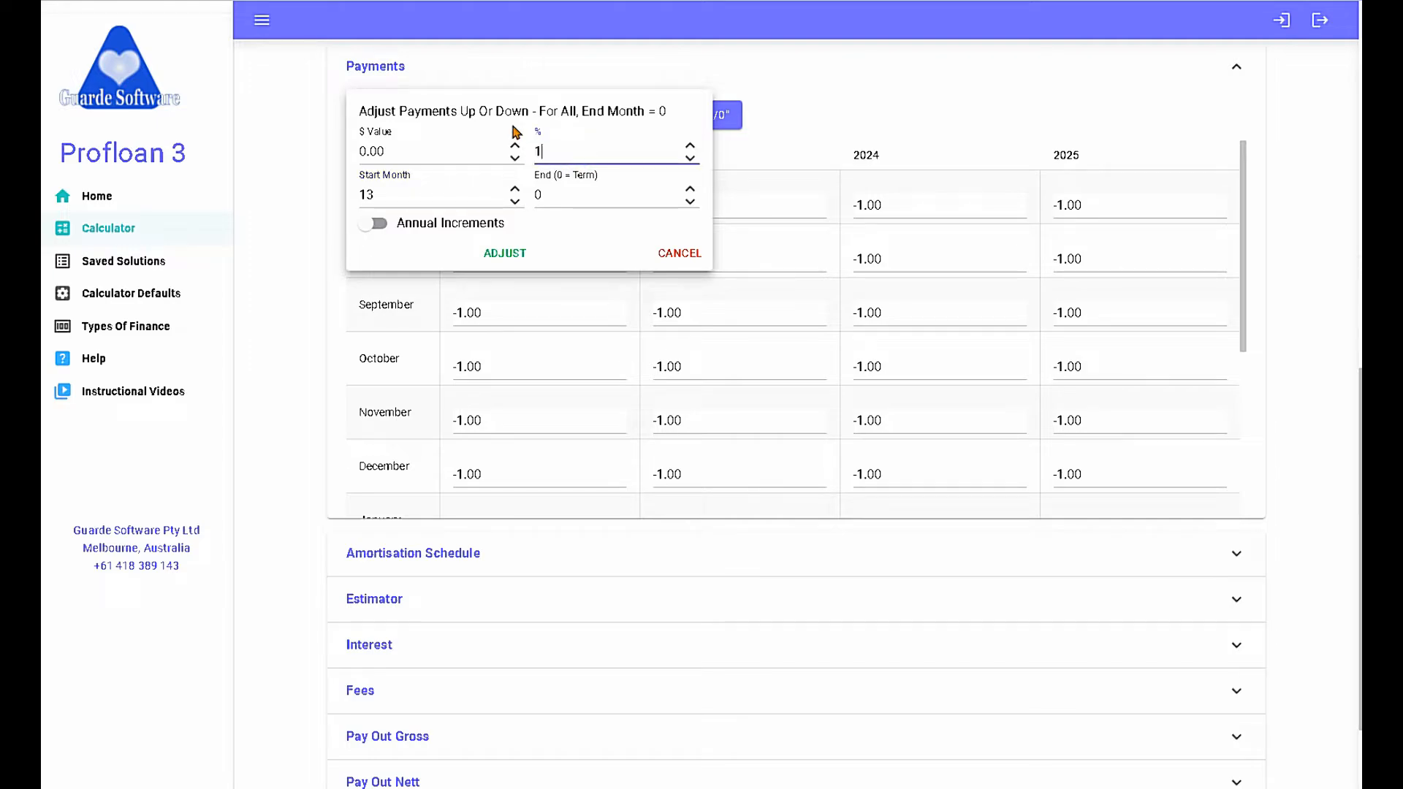
pyautogui.click(438, 227)
pyautogui.click(505, 253)
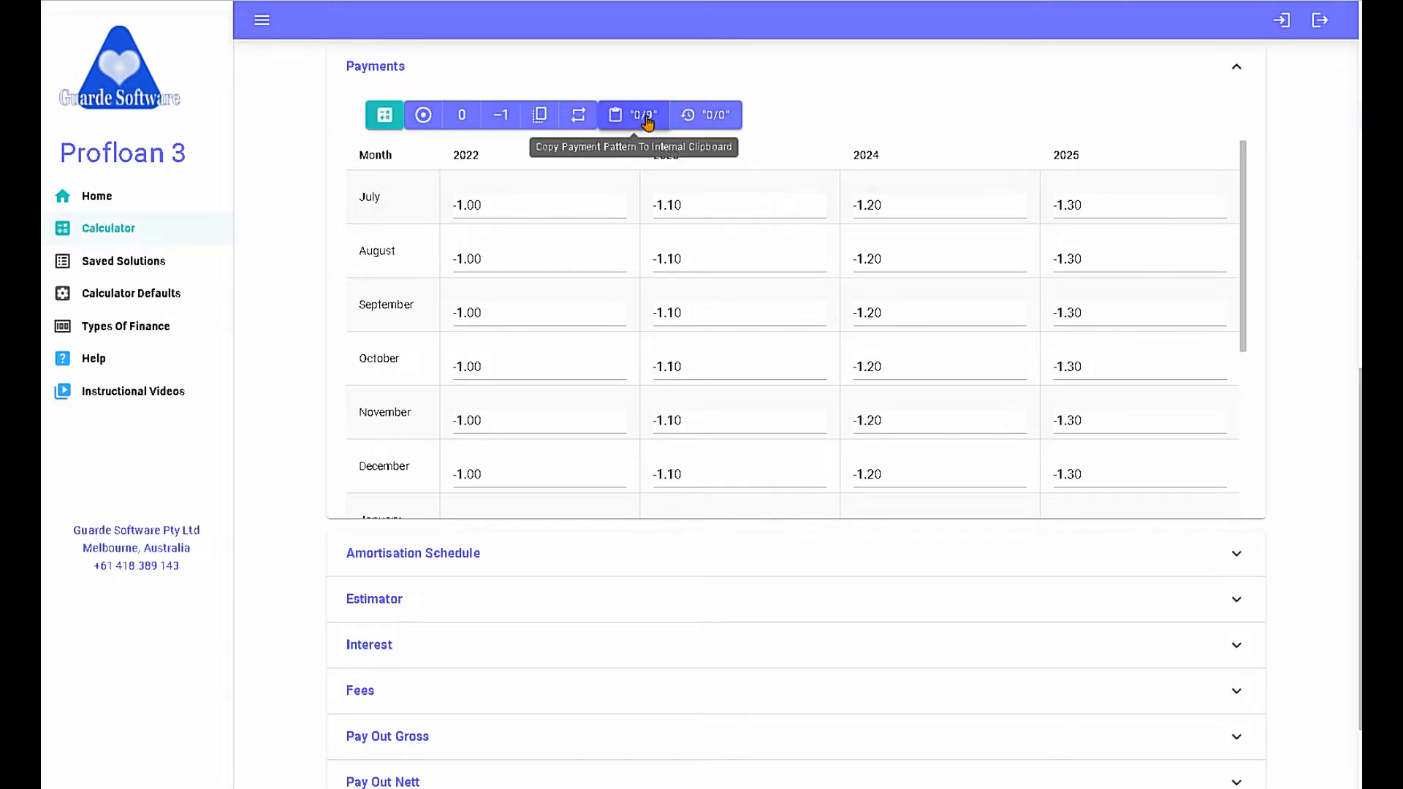
# Step: Copy the annually increasing payment pattern to the internal clipboard and calculate the payment solution
pyautogui.click(647, 114)
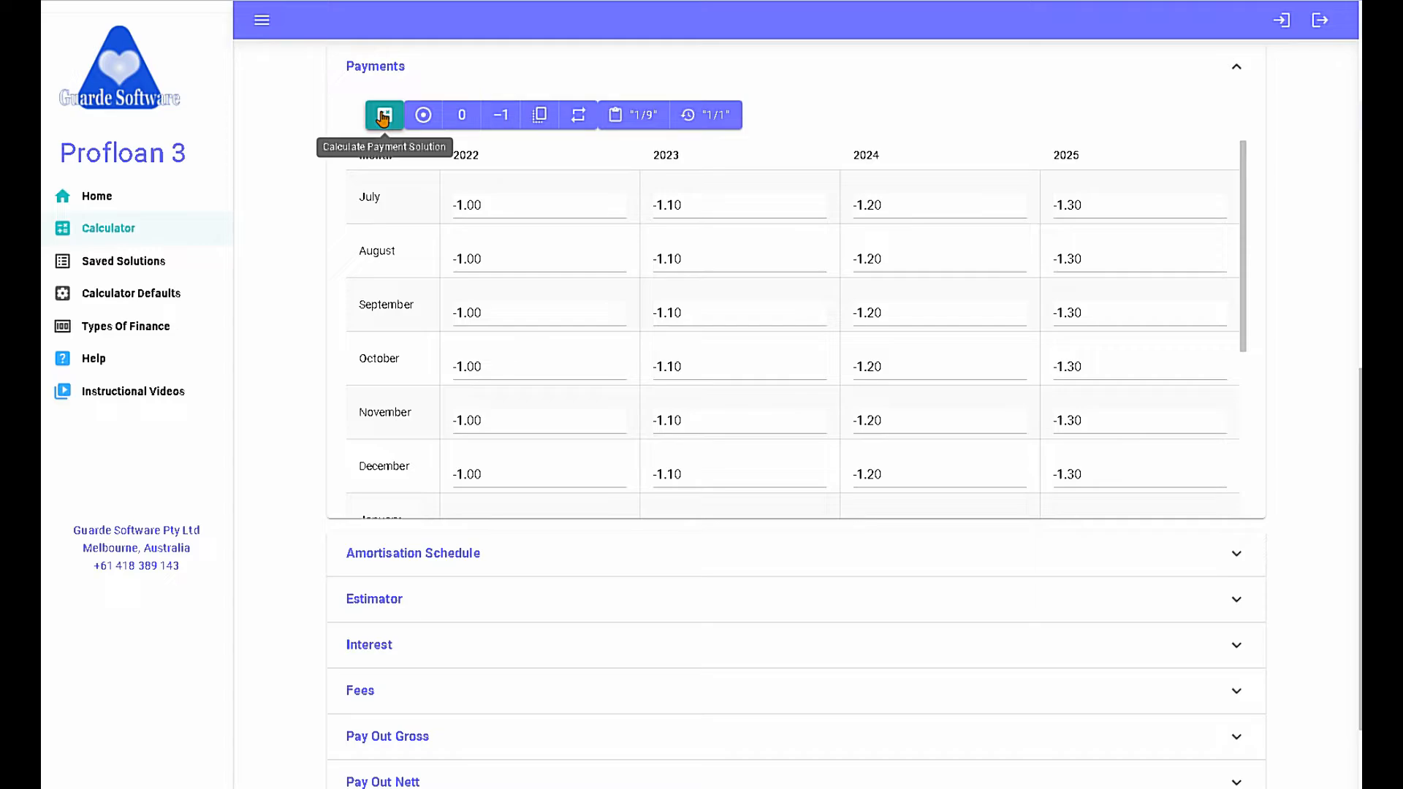
pyautogui.click(383, 117)
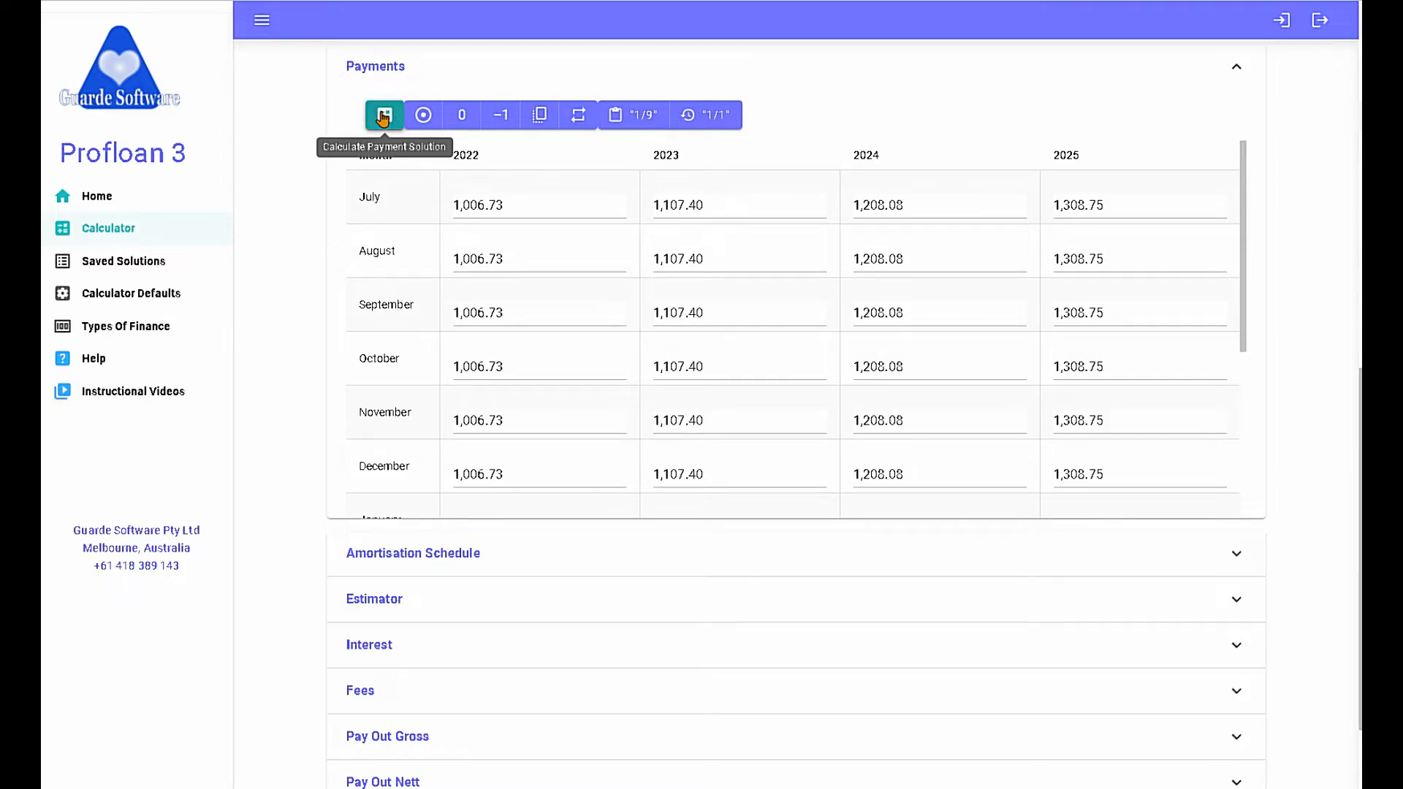
pyautogui.scroll(-1, 1185, 300)
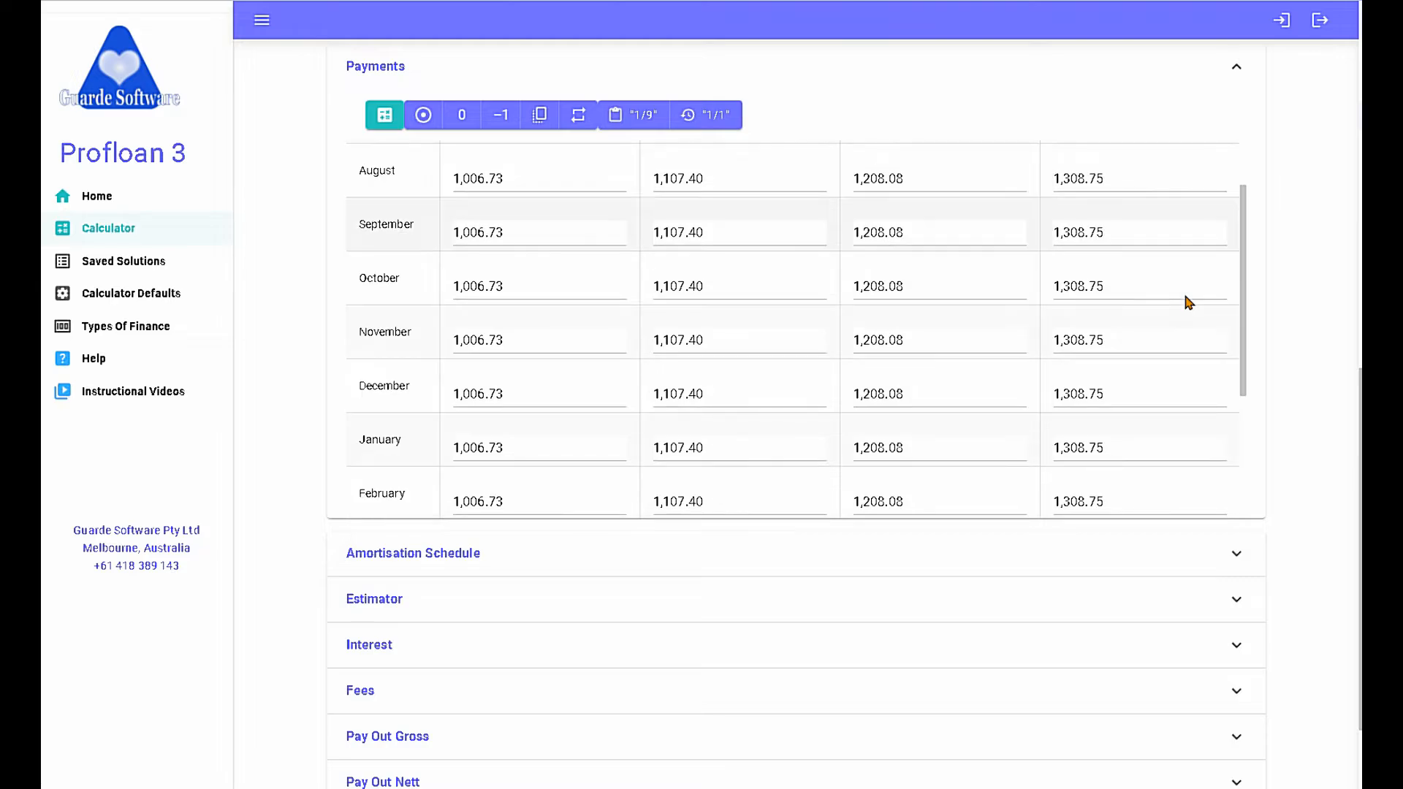
pyautogui.scroll(-4, 1185, 301)
pyautogui.scroll(5, 1183, 298)
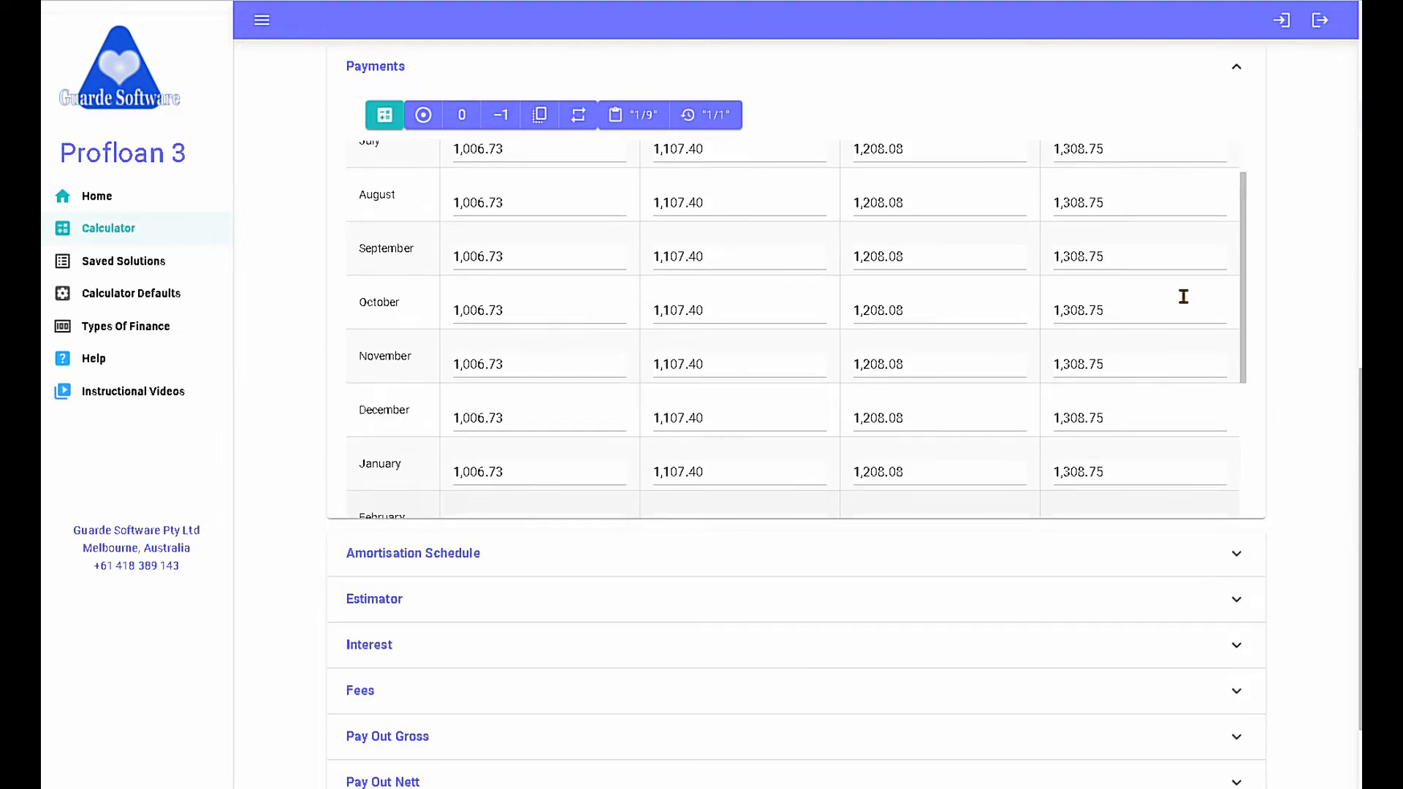
pyautogui.scroll(1, 1183, 297)
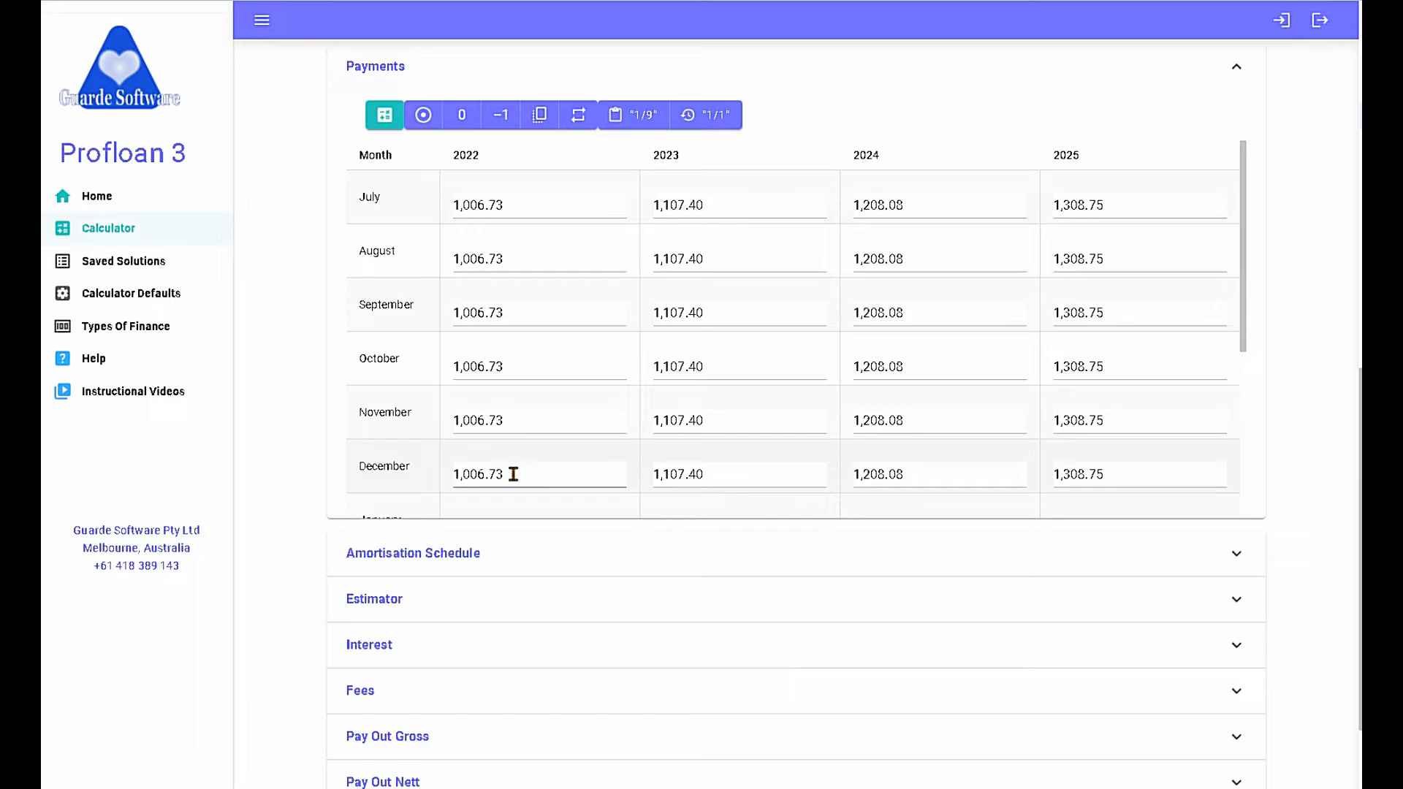
# Step: Restore the payment pattern from the internal clipboard and set the December payments for 2022 through 2025 to 0
pyautogui.click(716, 116)
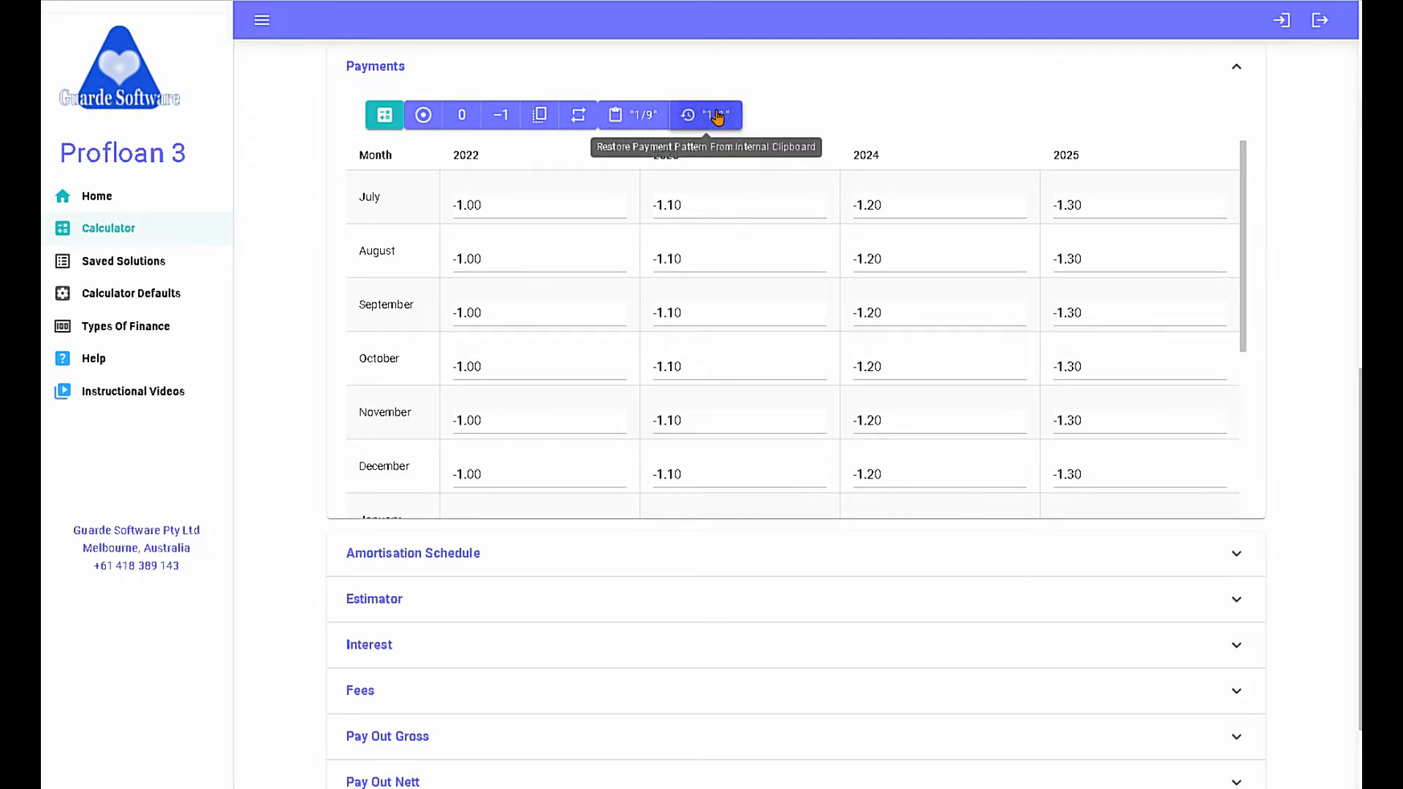
pyautogui.click(491, 473)
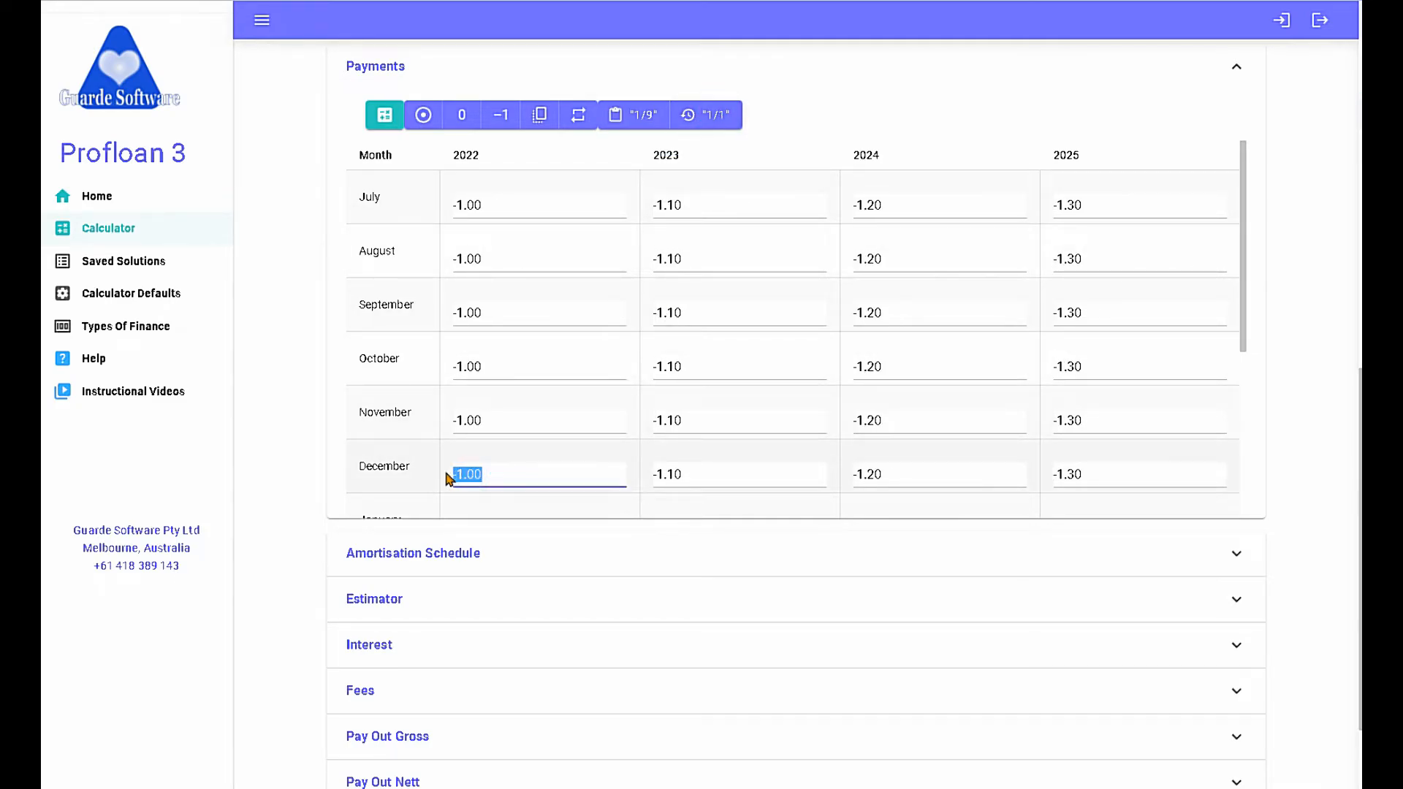
pyautogui.write('0')
pyautogui.click(691, 473)
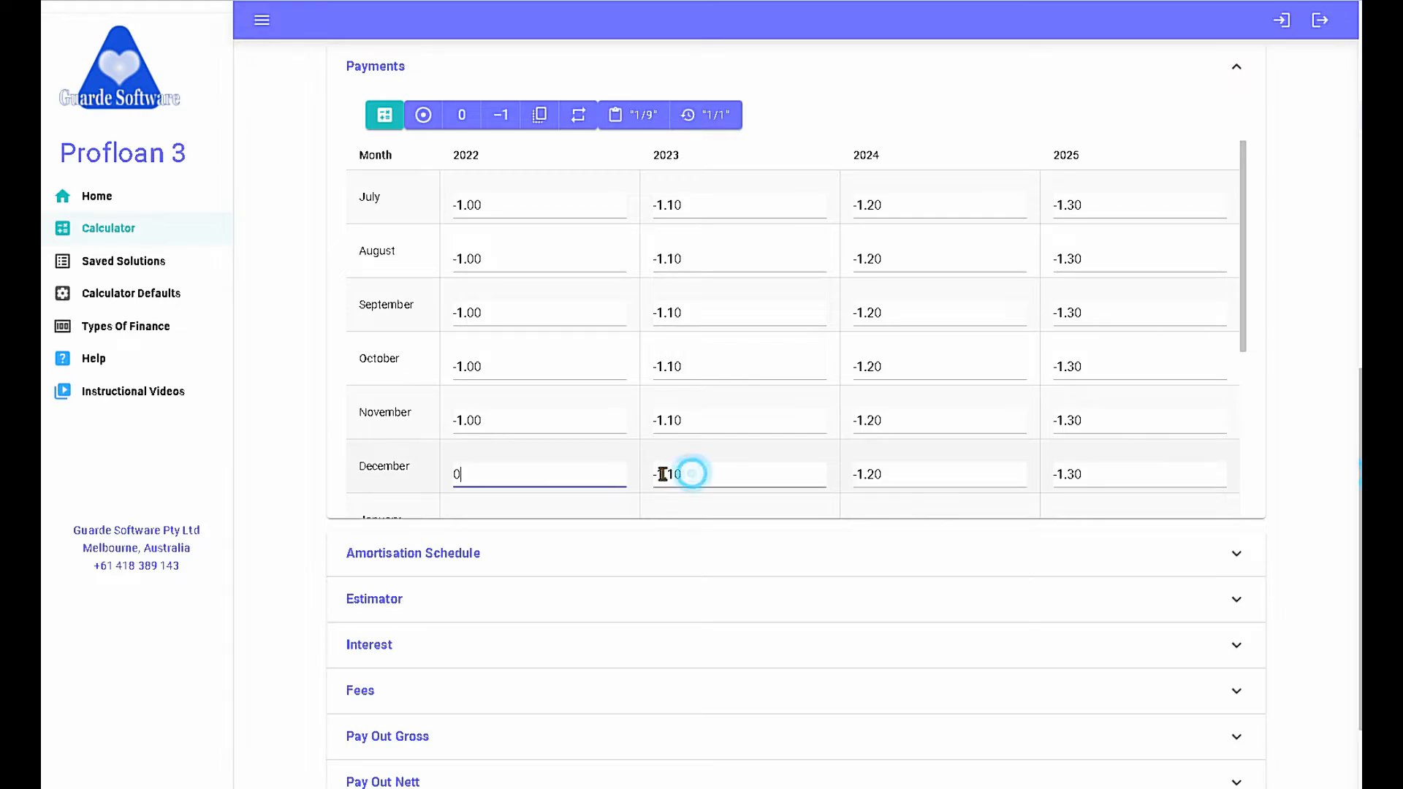
pyautogui.write('0')
pyautogui.click(910, 473)
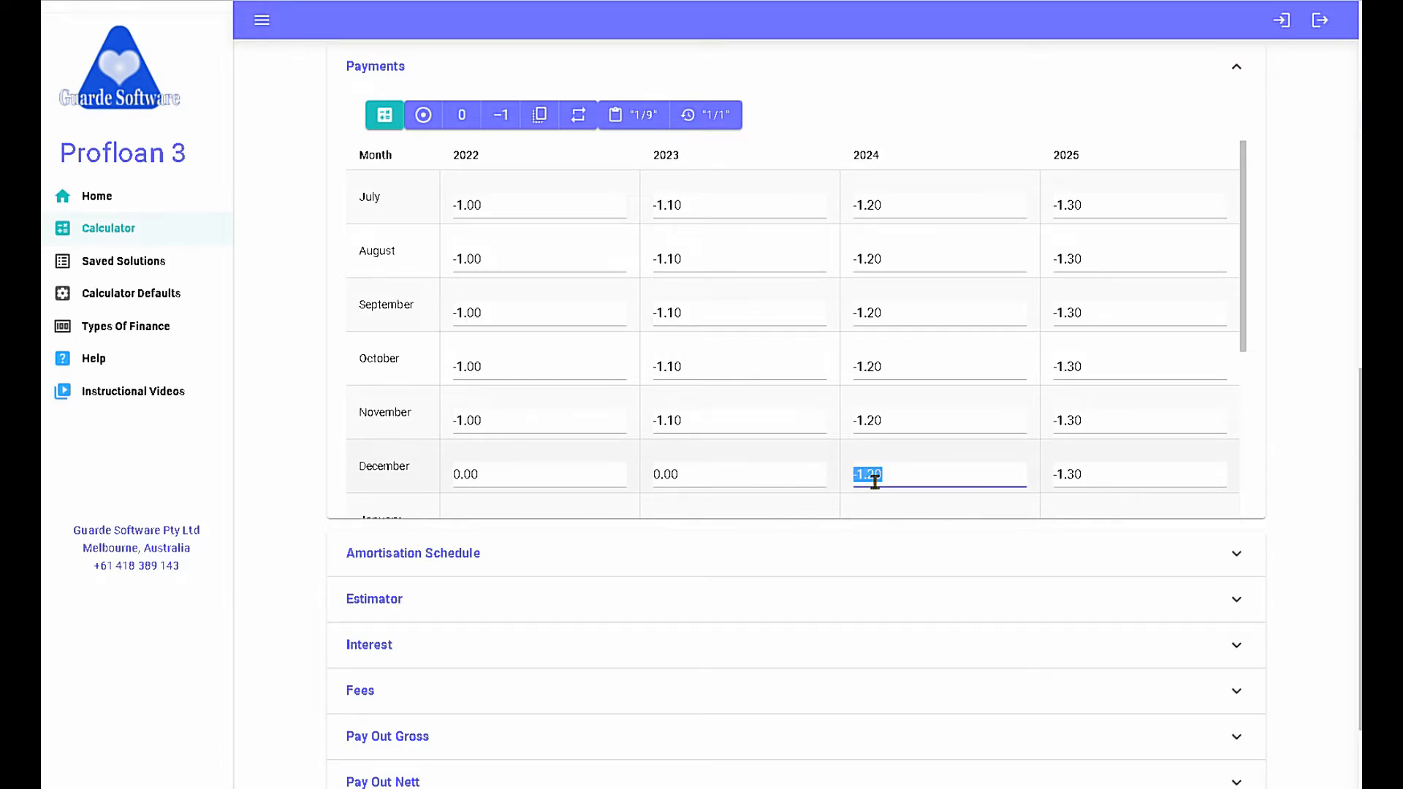
pyautogui.write('0')
pyautogui.click(1086, 473)
pyautogui.write('0')
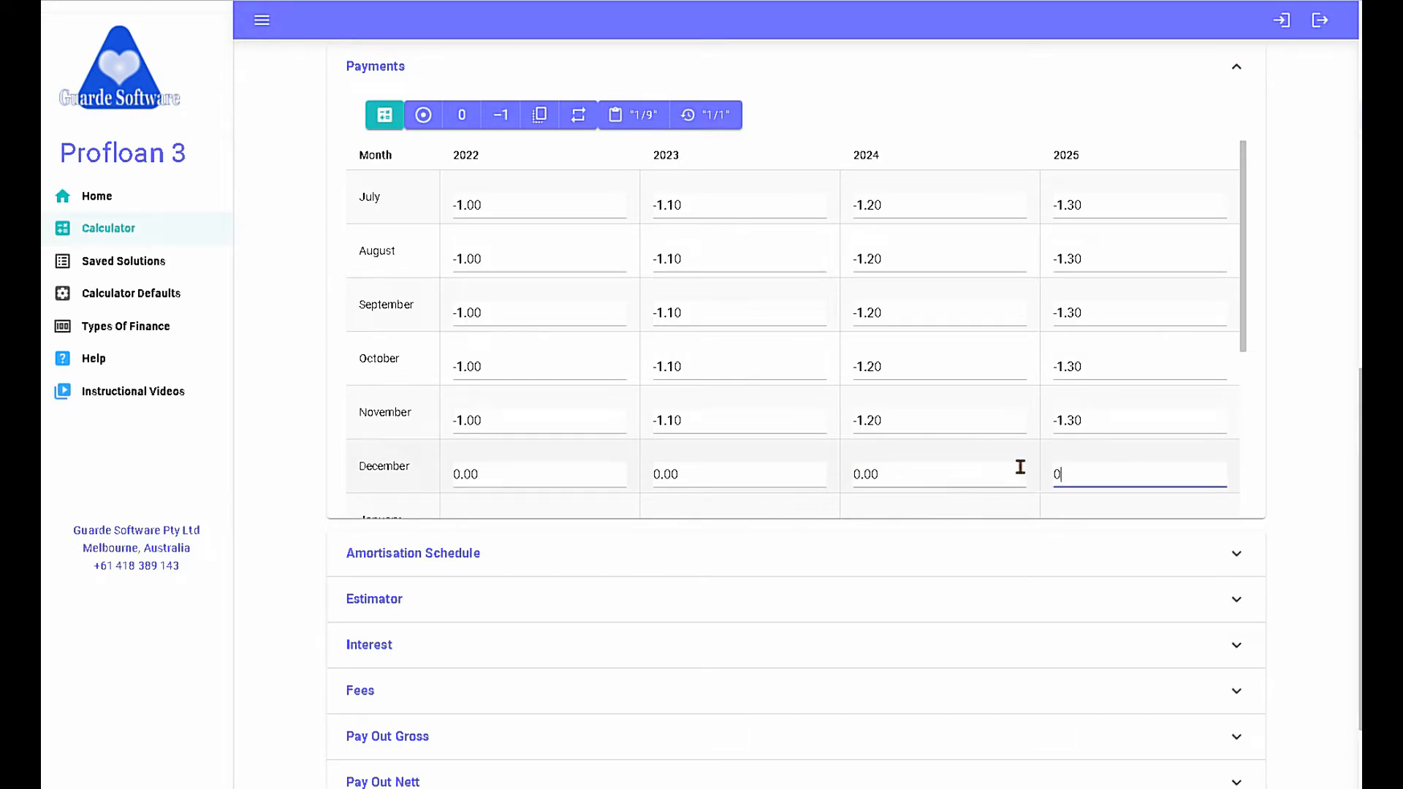
# Step: Copy the pattern with skipped December payments to the internal clipboard and calculate its payment solution
pyautogui.click(635, 115)
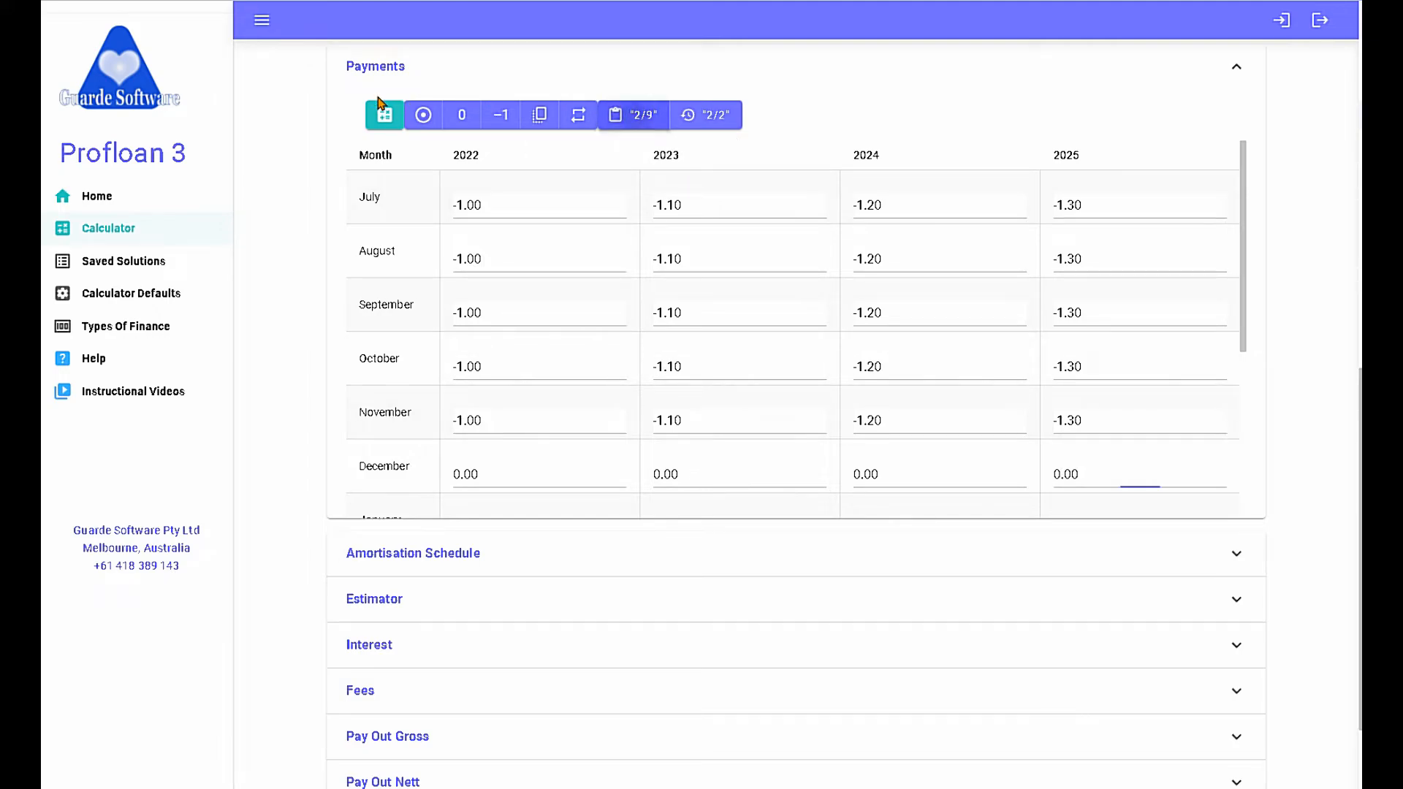
pyautogui.click(383, 115)
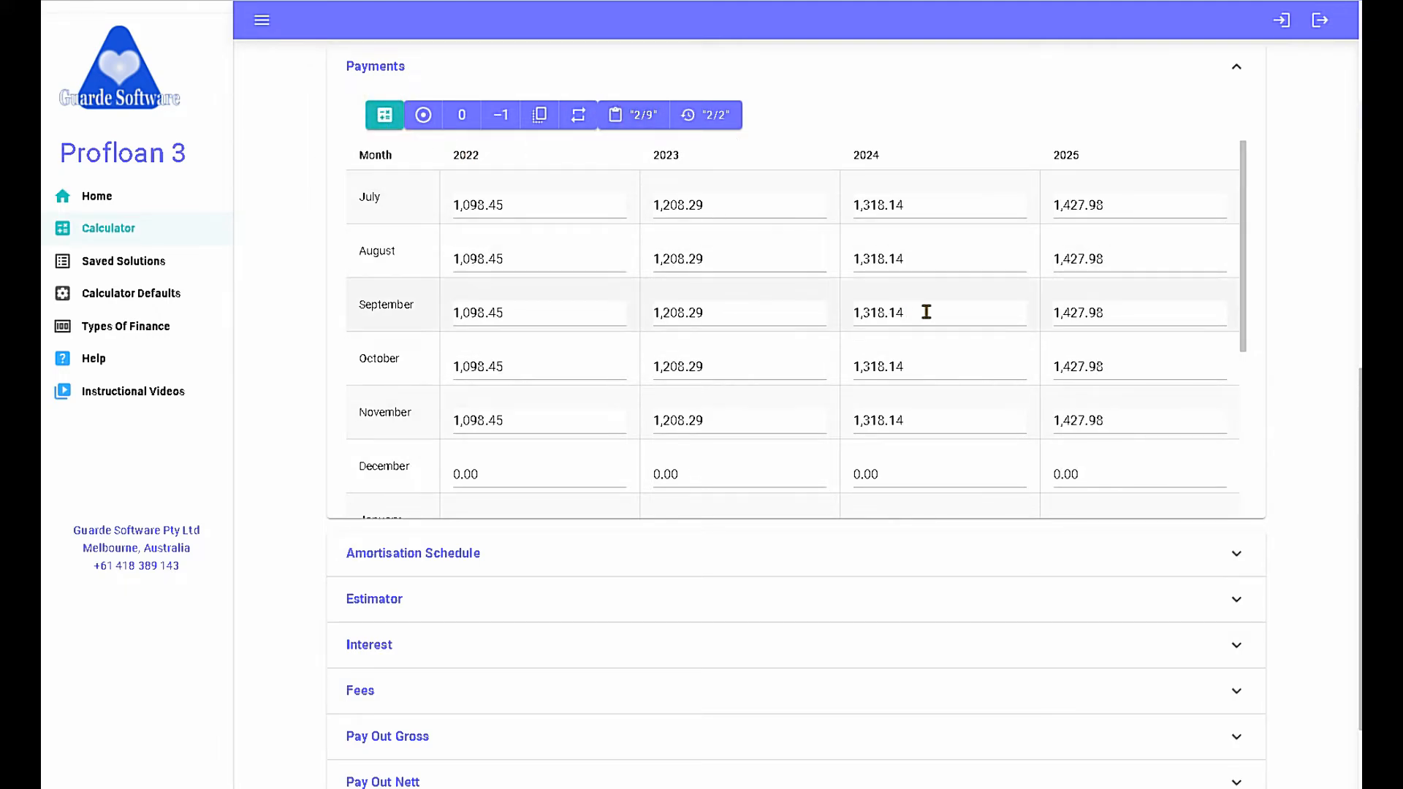
pyautogui.scroll(-4, 943, 317)
pyautogui.scroll(1, 941, 325)
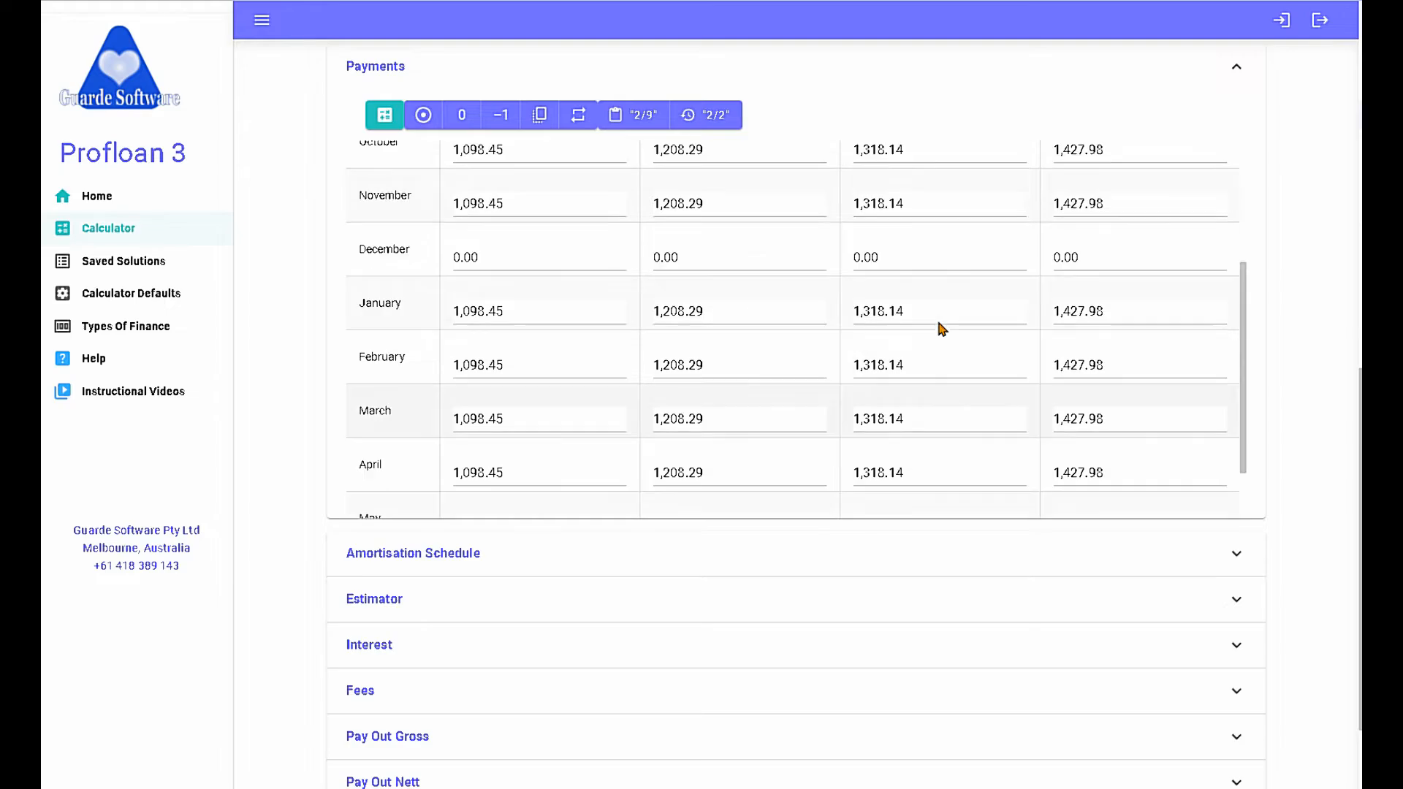
pyautogui.scroll(4, 939, 322)
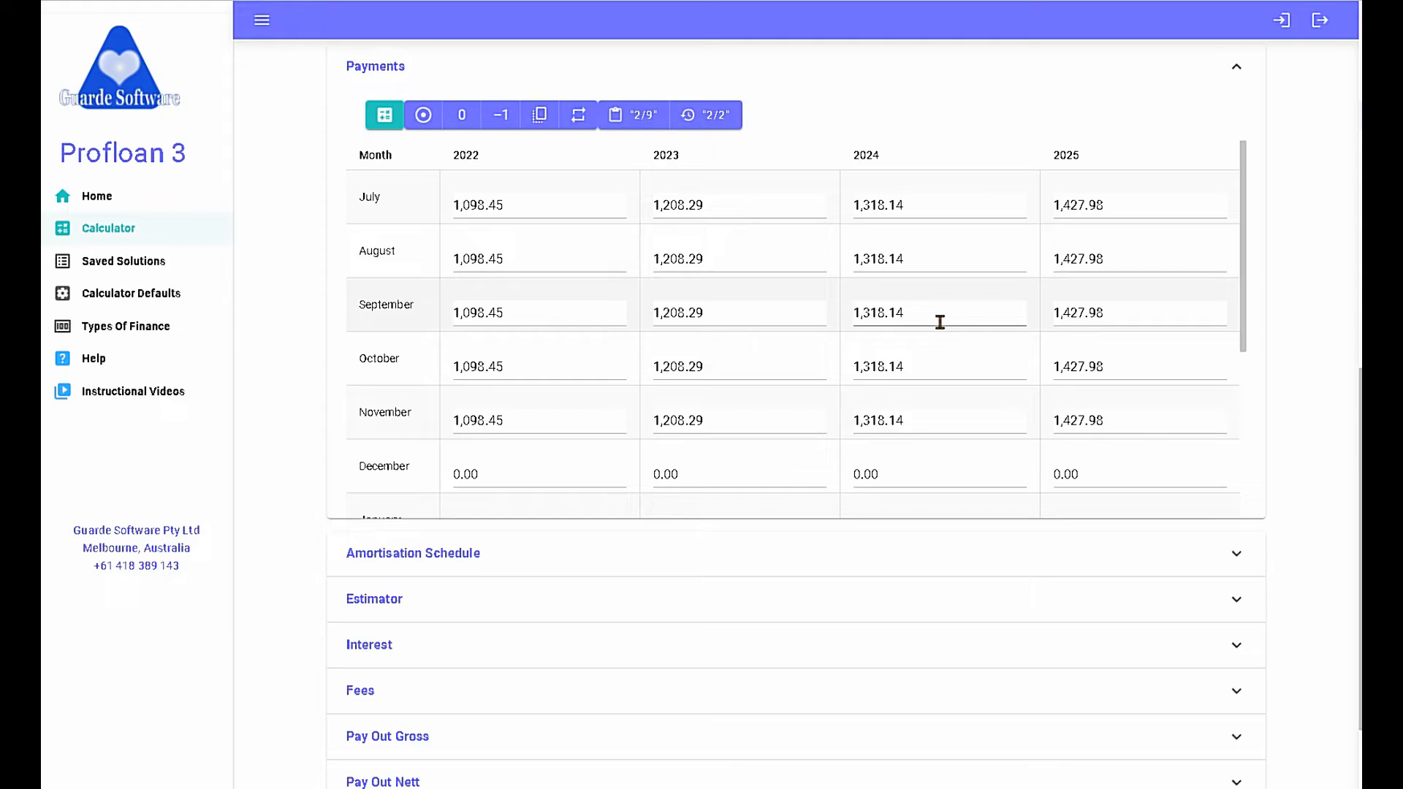
# Step: Reset all payments to 0, and enter -1 for July 2022 and 500 for September 2022
pyautogui.click(462, 115)
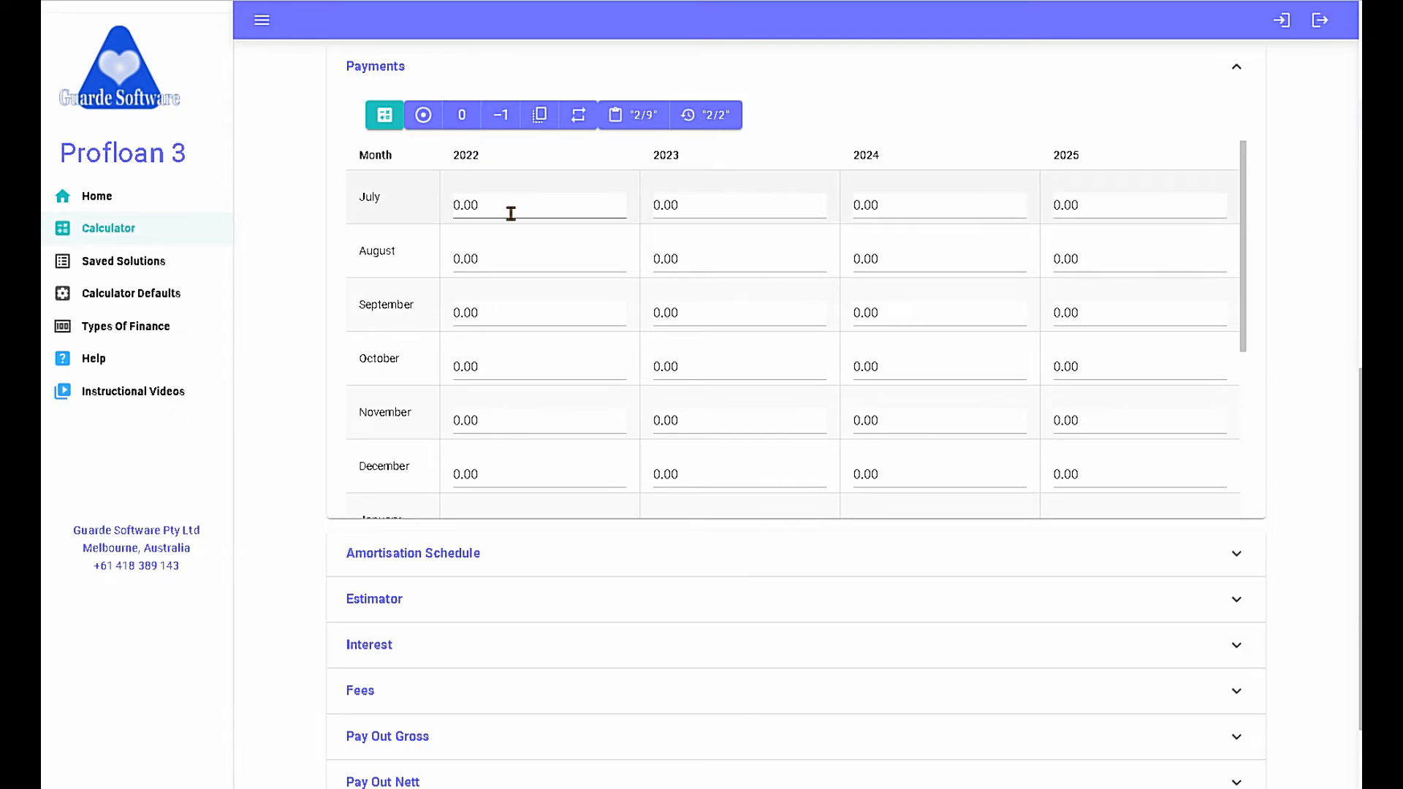
pyautogui.moveTo(507, 203); pyautogui.dragTo(457, 203)
pyautogui.write('1')
pyautogui.click(505, 260)
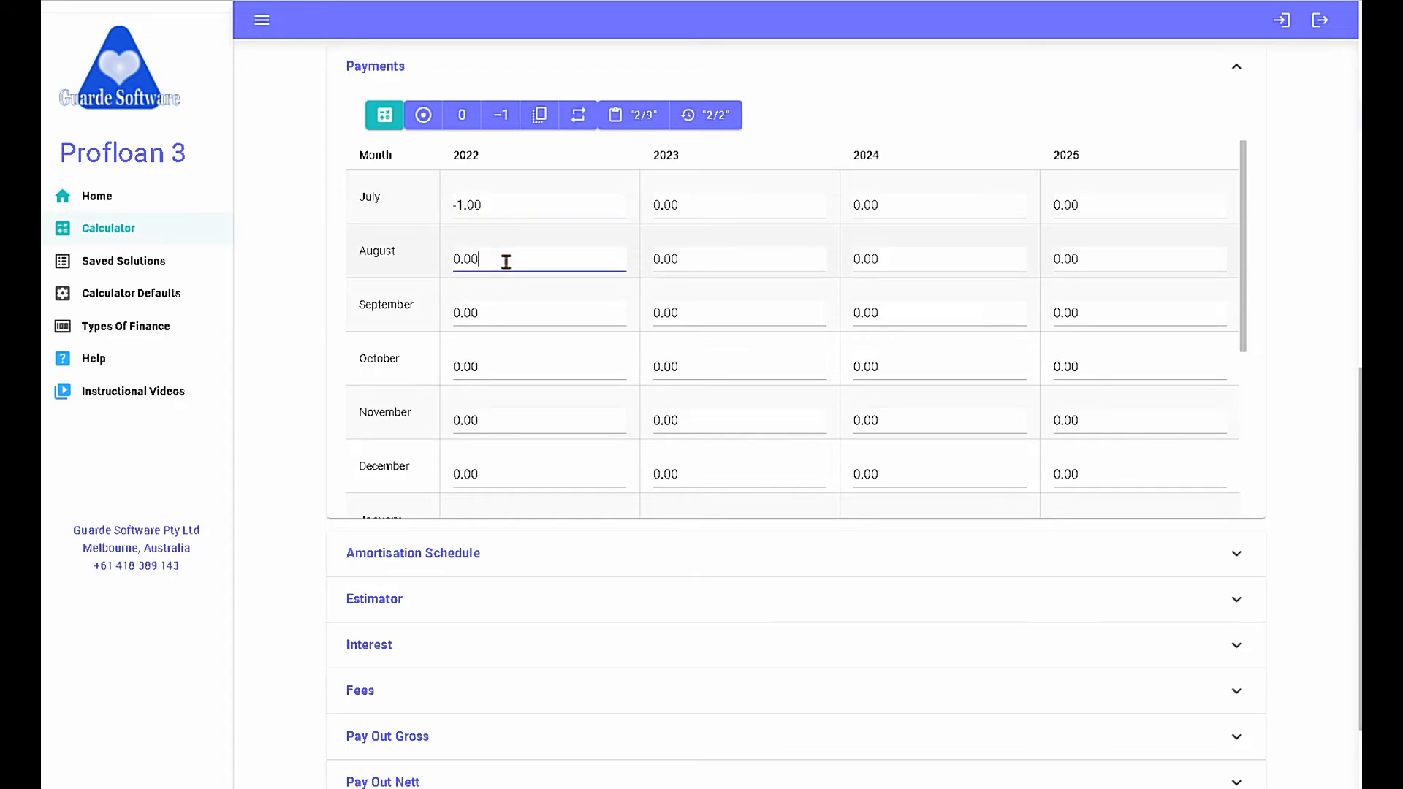
pyautogui.click(487, 314)
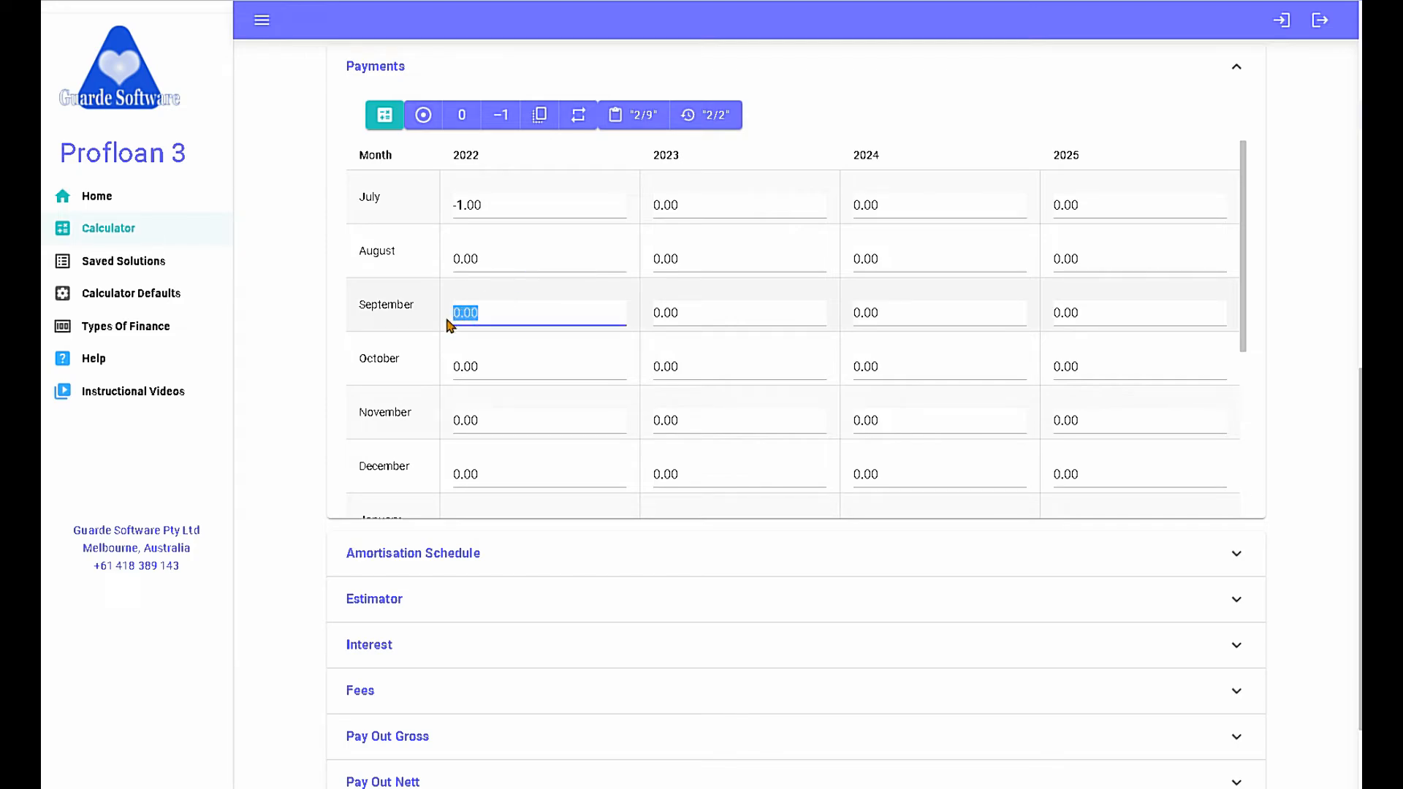
pyautogui.write('500')
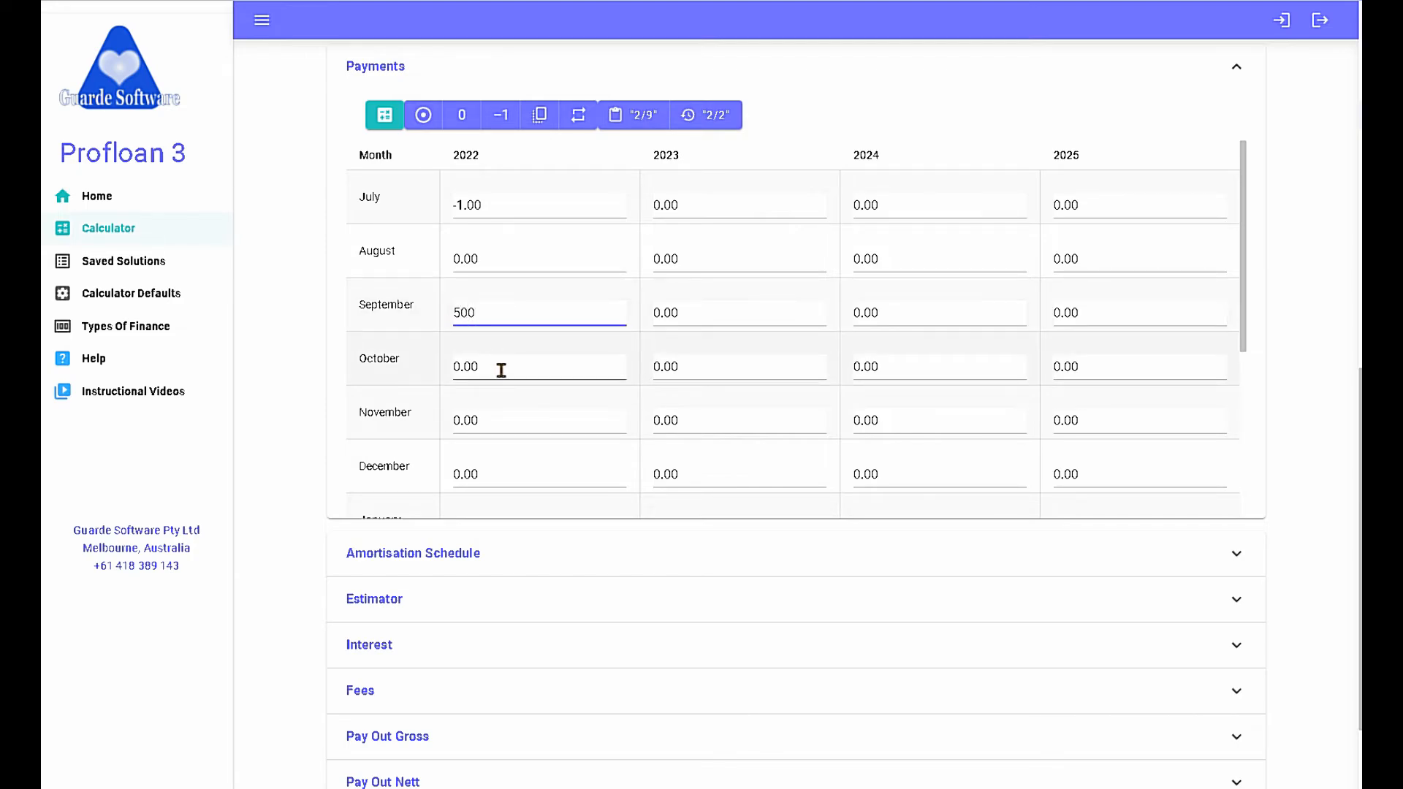
# Step: Set the 2022 payments to -2 for October, -250 for November and -1 for December
pyautogui.click(500, 369)
pyautogui.moveTo(500, 368); pyautogui.dragTo(453, 367)
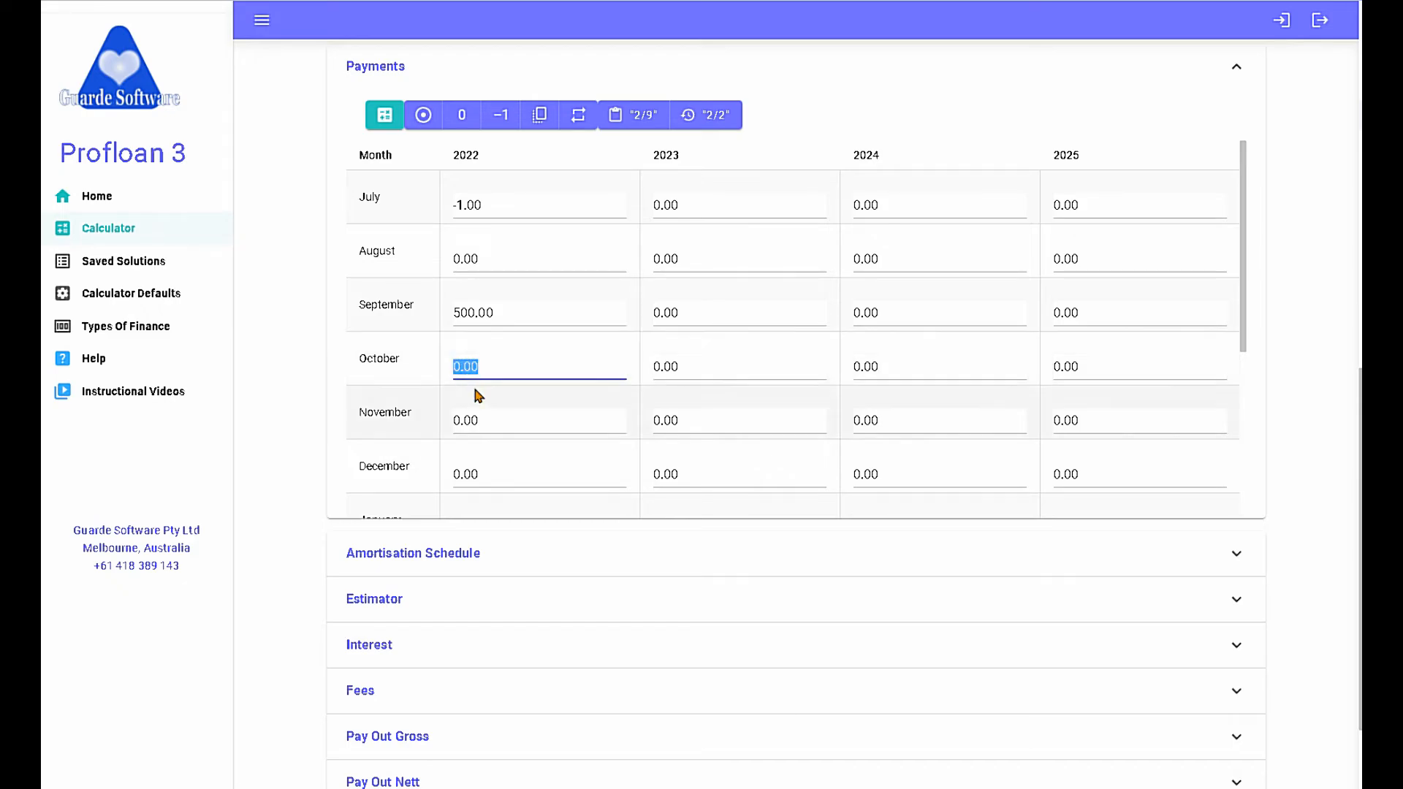
pyautogui.write('-2')
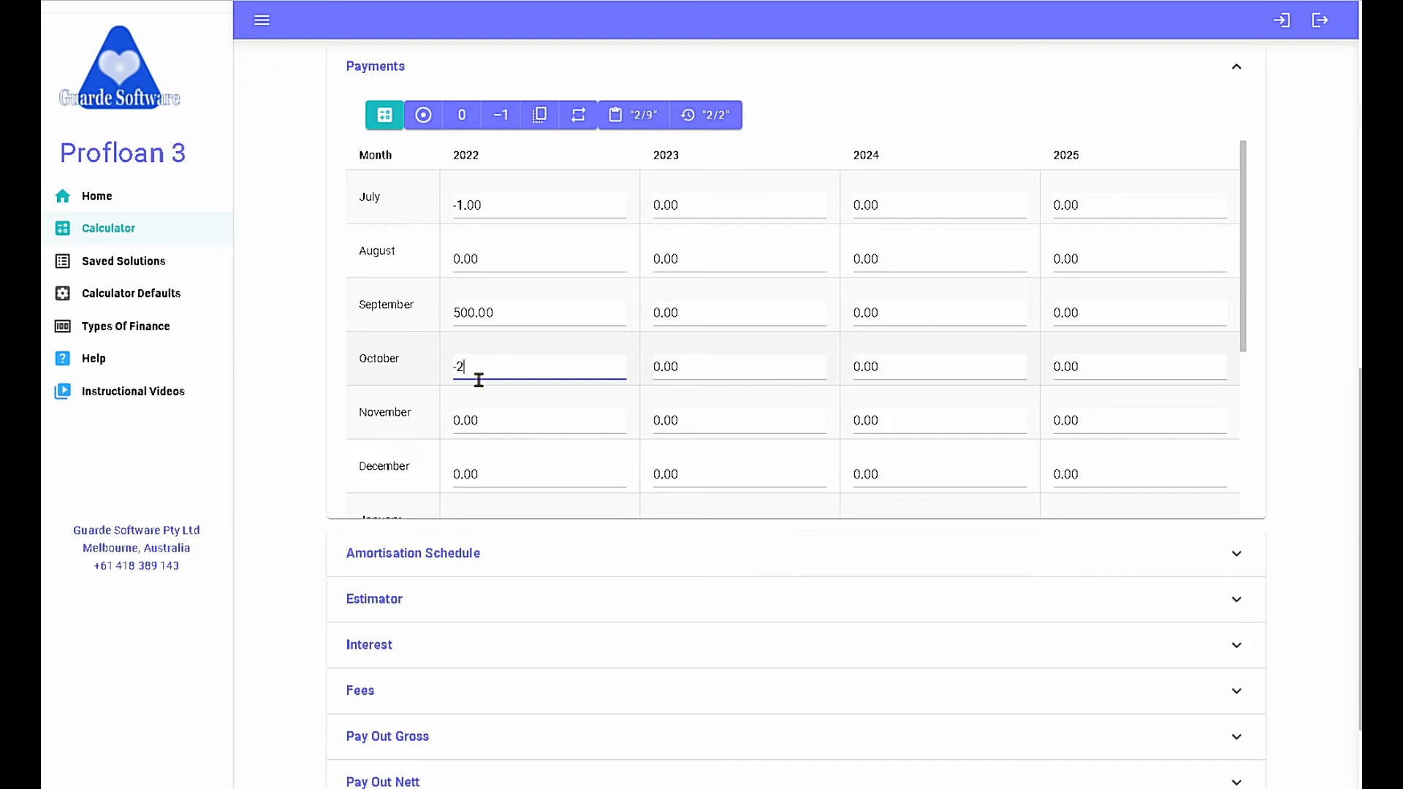
pyautogui.click(466, 419)
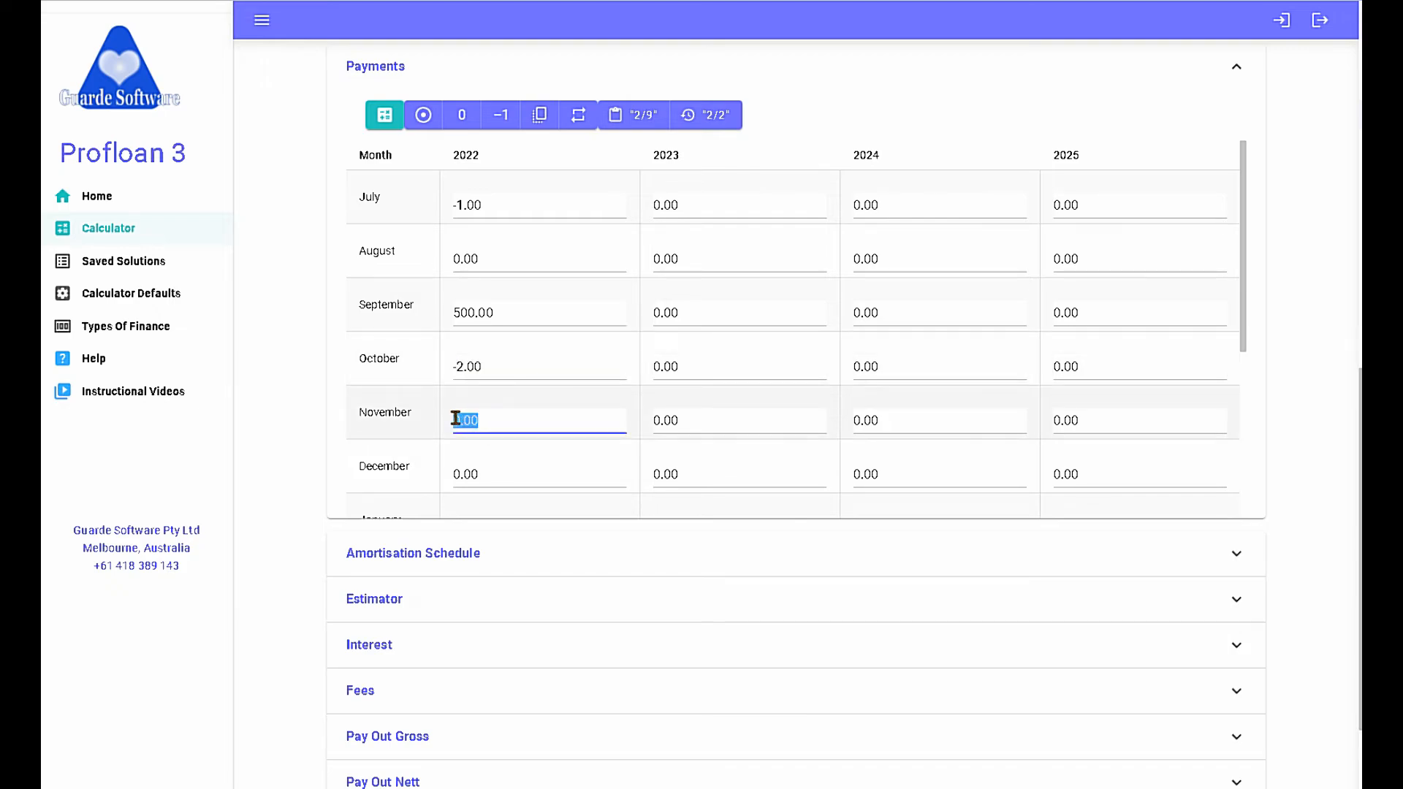
pyautogui.write('-250')
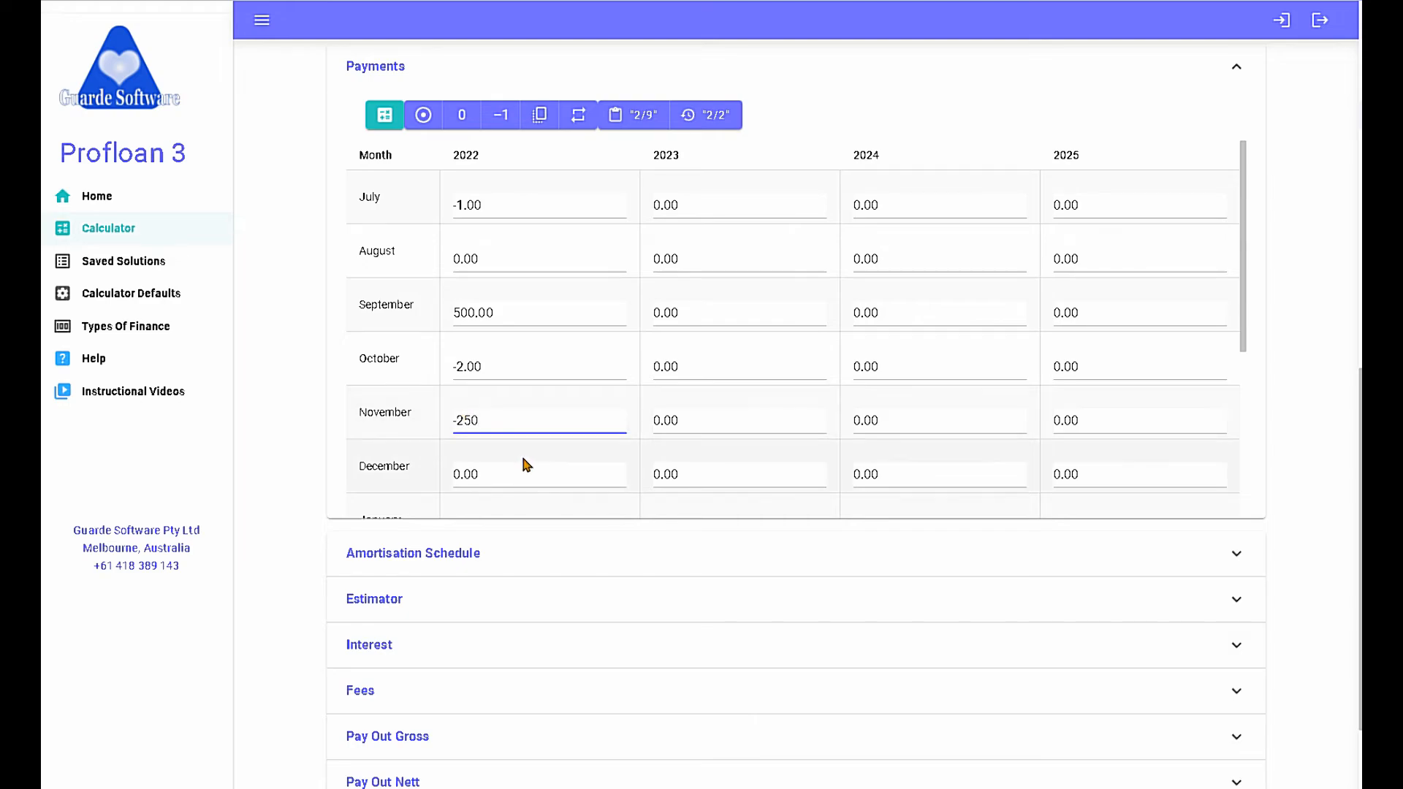
pyautogui.click(486, 475)
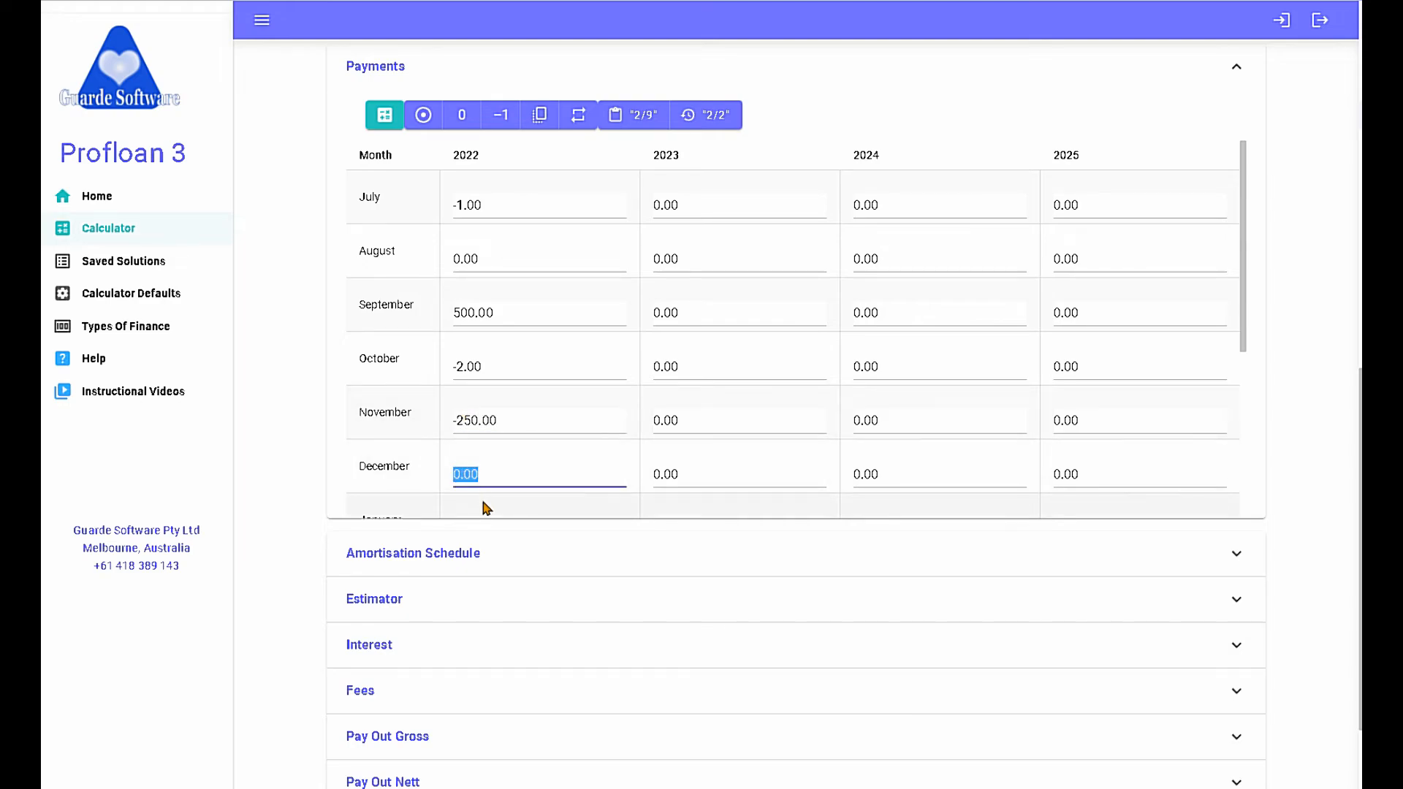
pyautogui.write('-1')
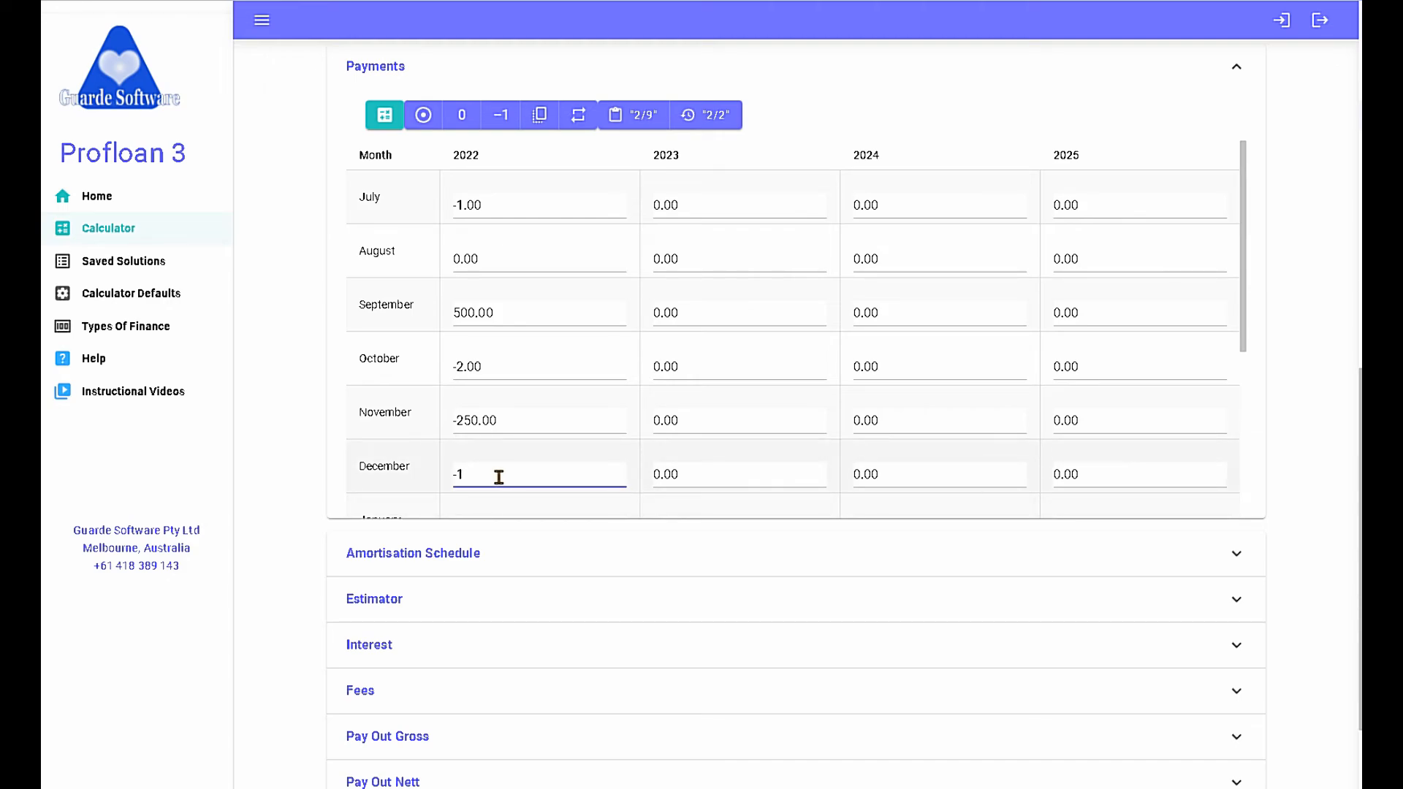
# Step: Repeat the payment pattern of months 1 to 6 from target month 7 through the end of the term
pyautogui.click(578, 117)
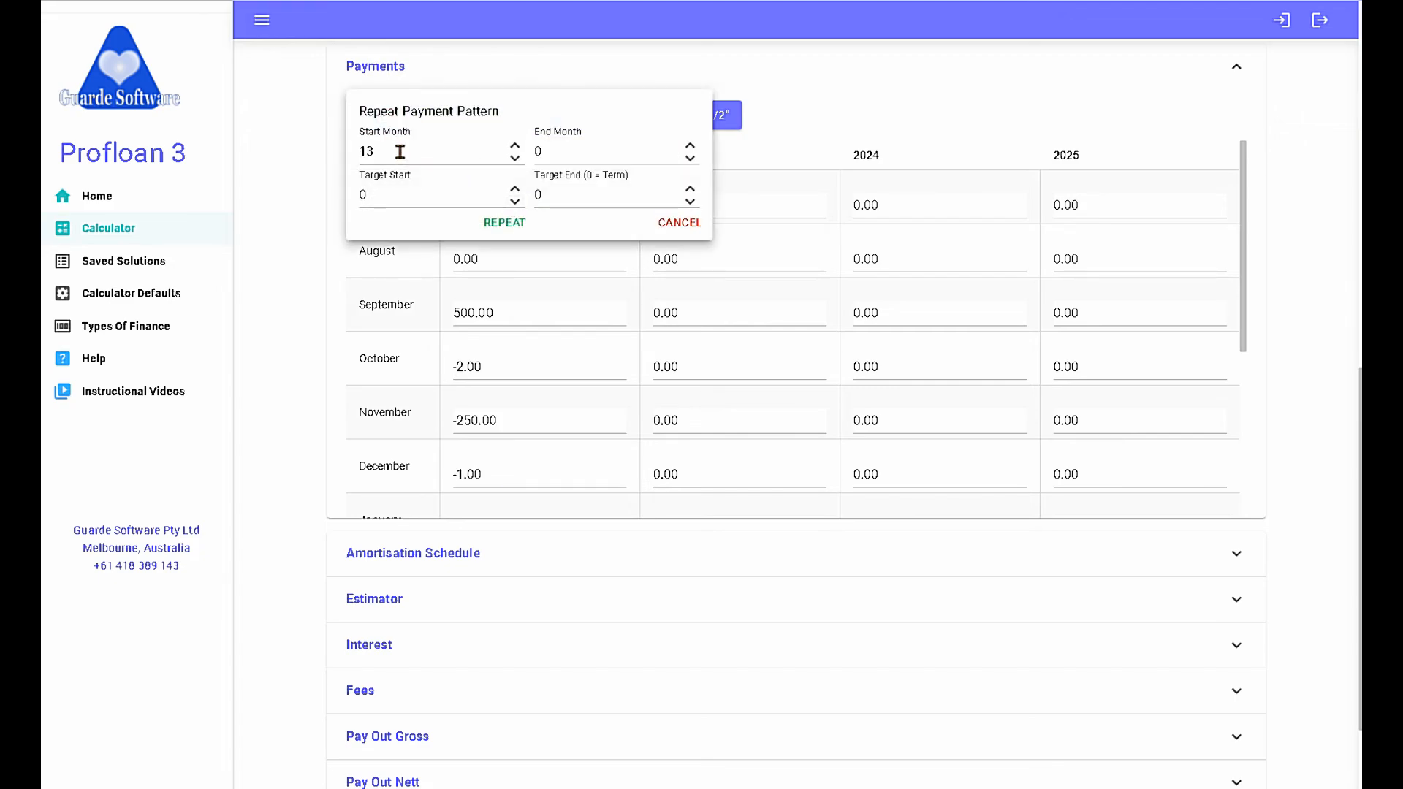
pyautogui.moveTo(399, 152); pyautogui.dragTo(358, 164)
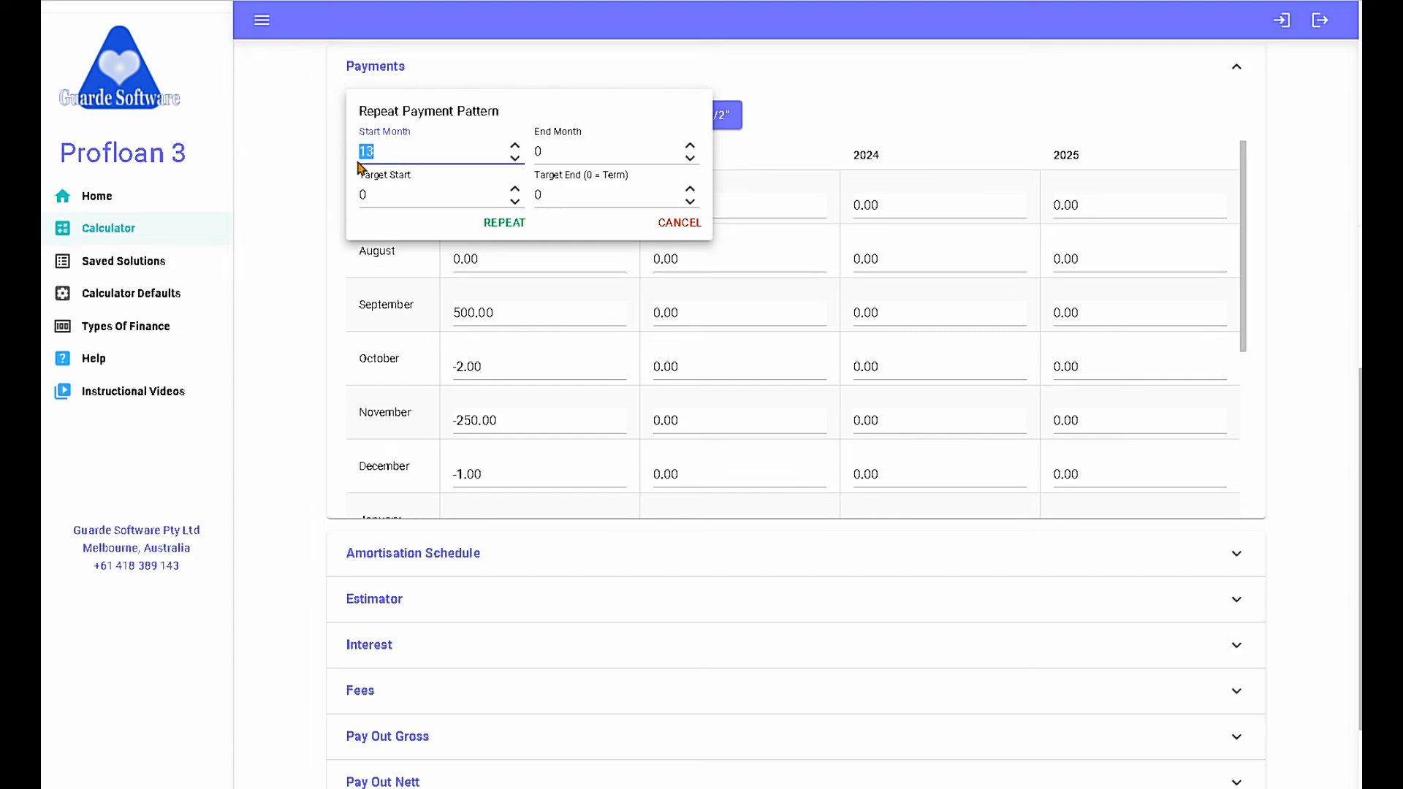
pyautogui.write('1')
pyautogui.moveTo(541, 151); pyautogui.dragTo(532, 161)
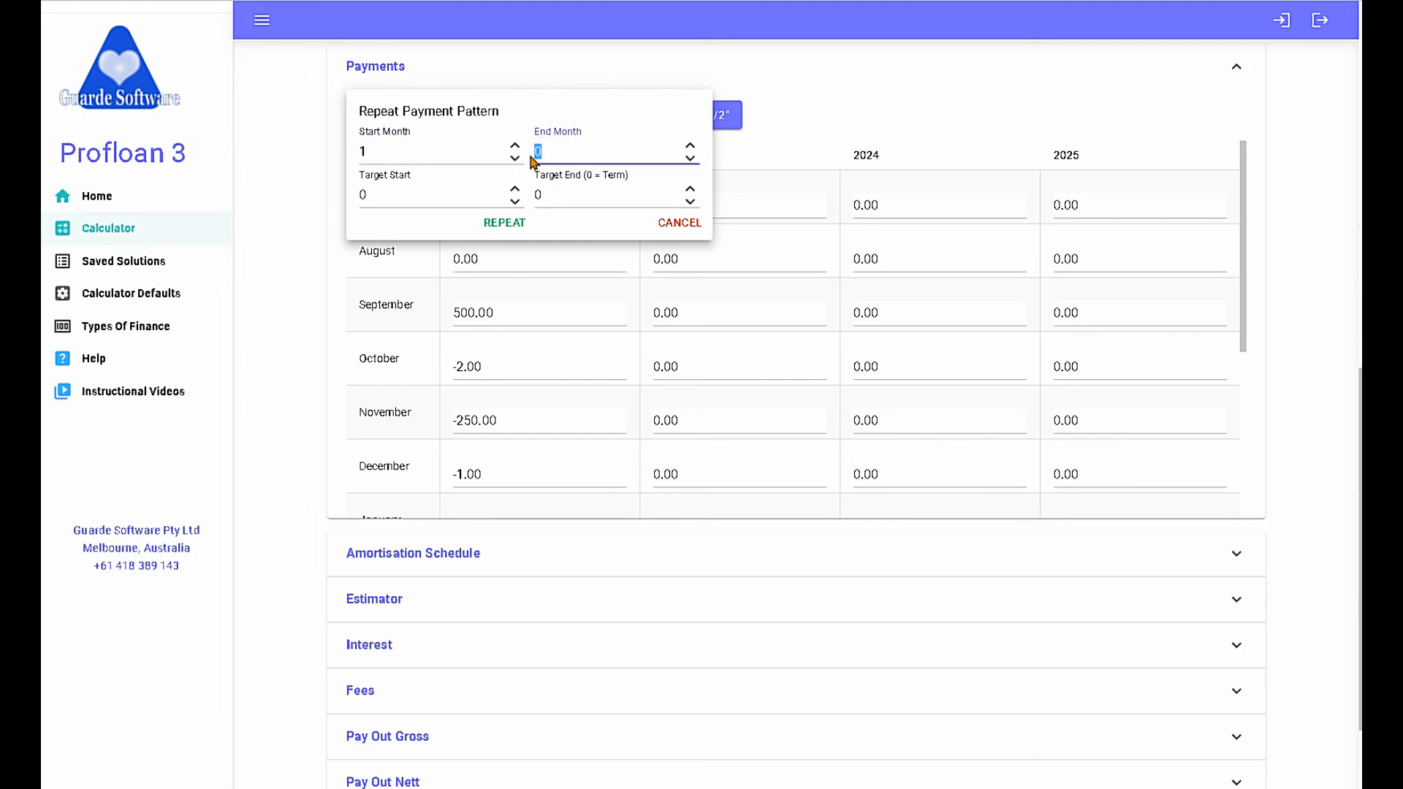
pyautogui.write('6')
pyautogui.moveTo(363, 195); pyautogui.dragTo(365, 207)
pyautogui.write('7')
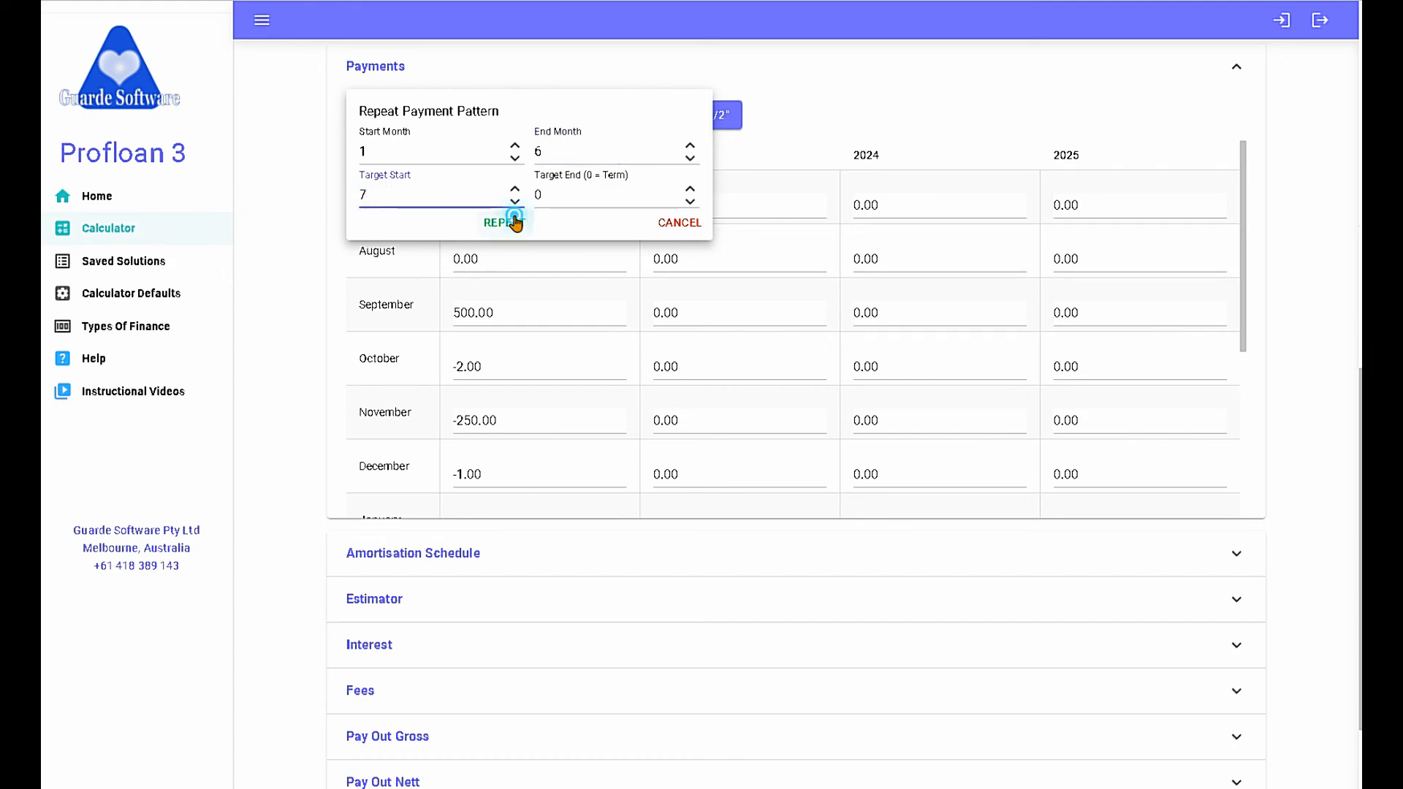
pyautogui.click(513, 222)
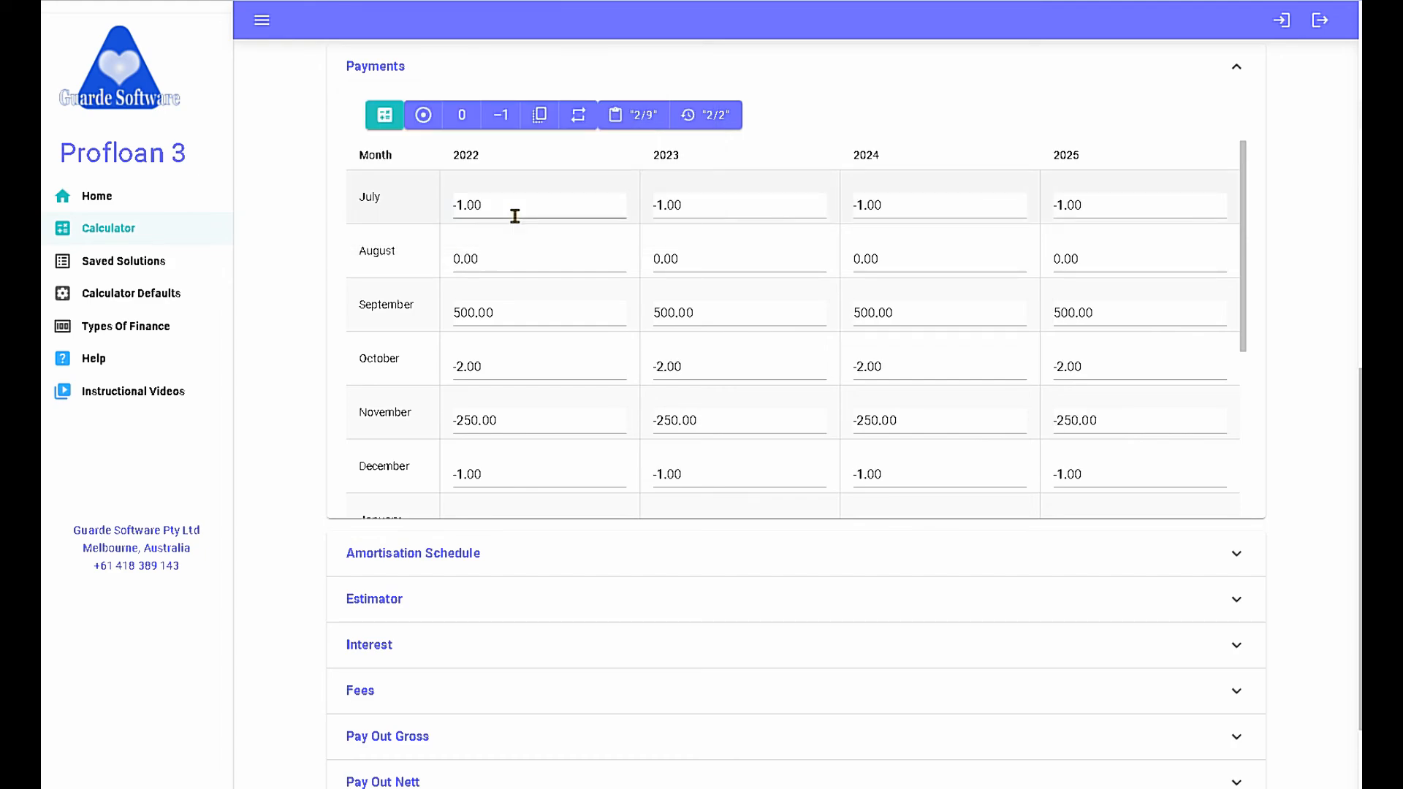
# Step: Copy the repeating six-month pattern to the internal clipboard, calculate its payment solution and review the calculated payments through June
pyautogui.click(648, 119)
pyautogui.click(385, 119)
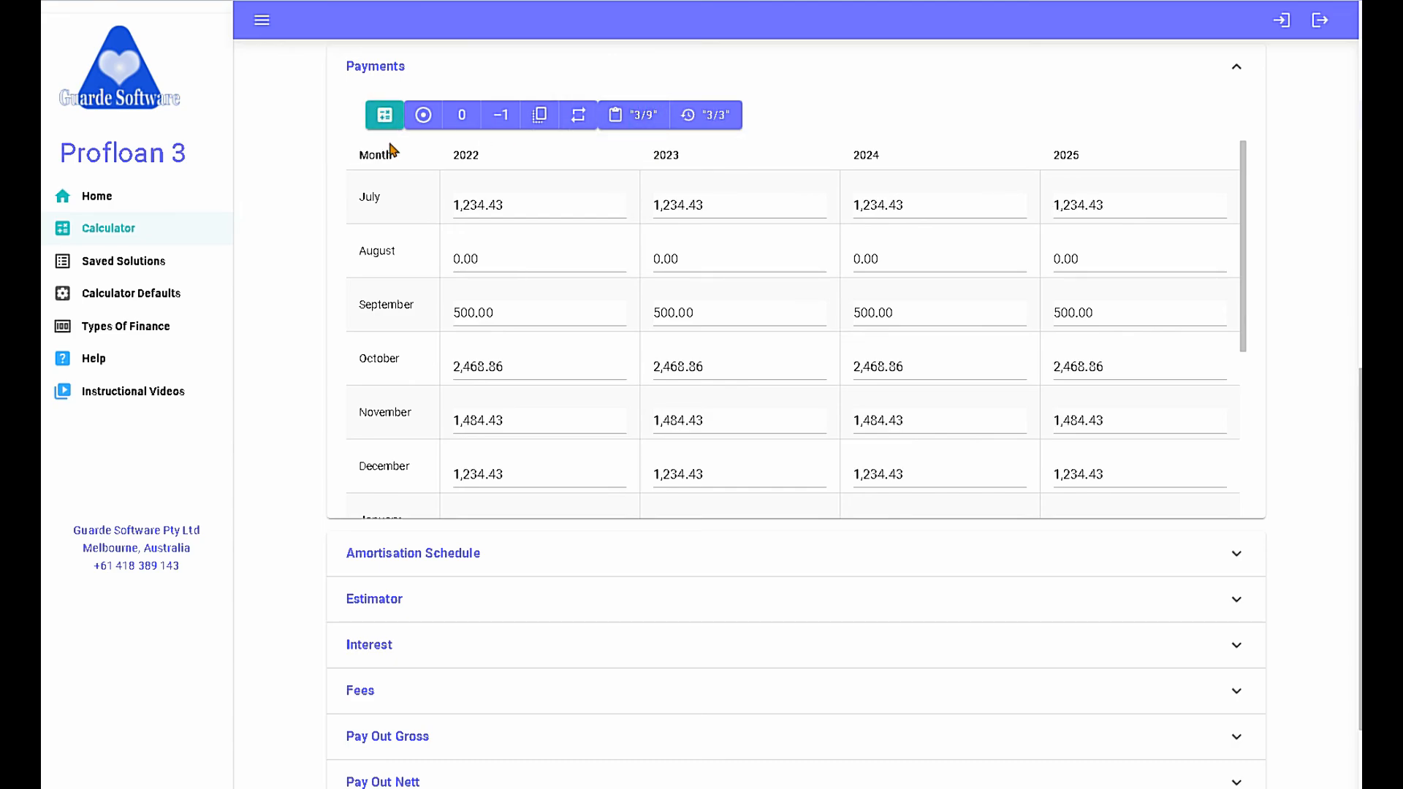
pyautogui.scroll(-1, 852, 303)
pyautogui.scroll(-3, 852, 302)
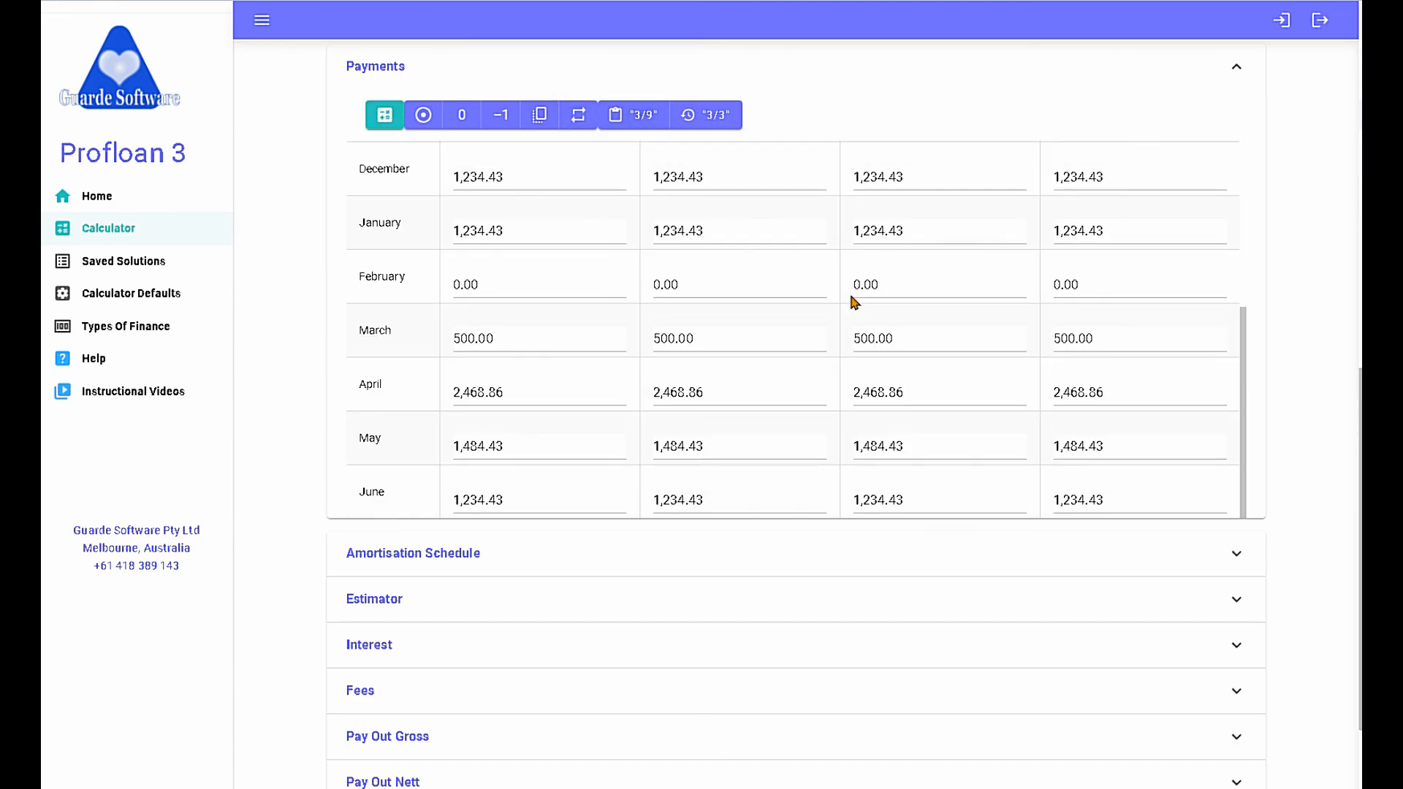
pyautogui.scroll(5, 852, 302)
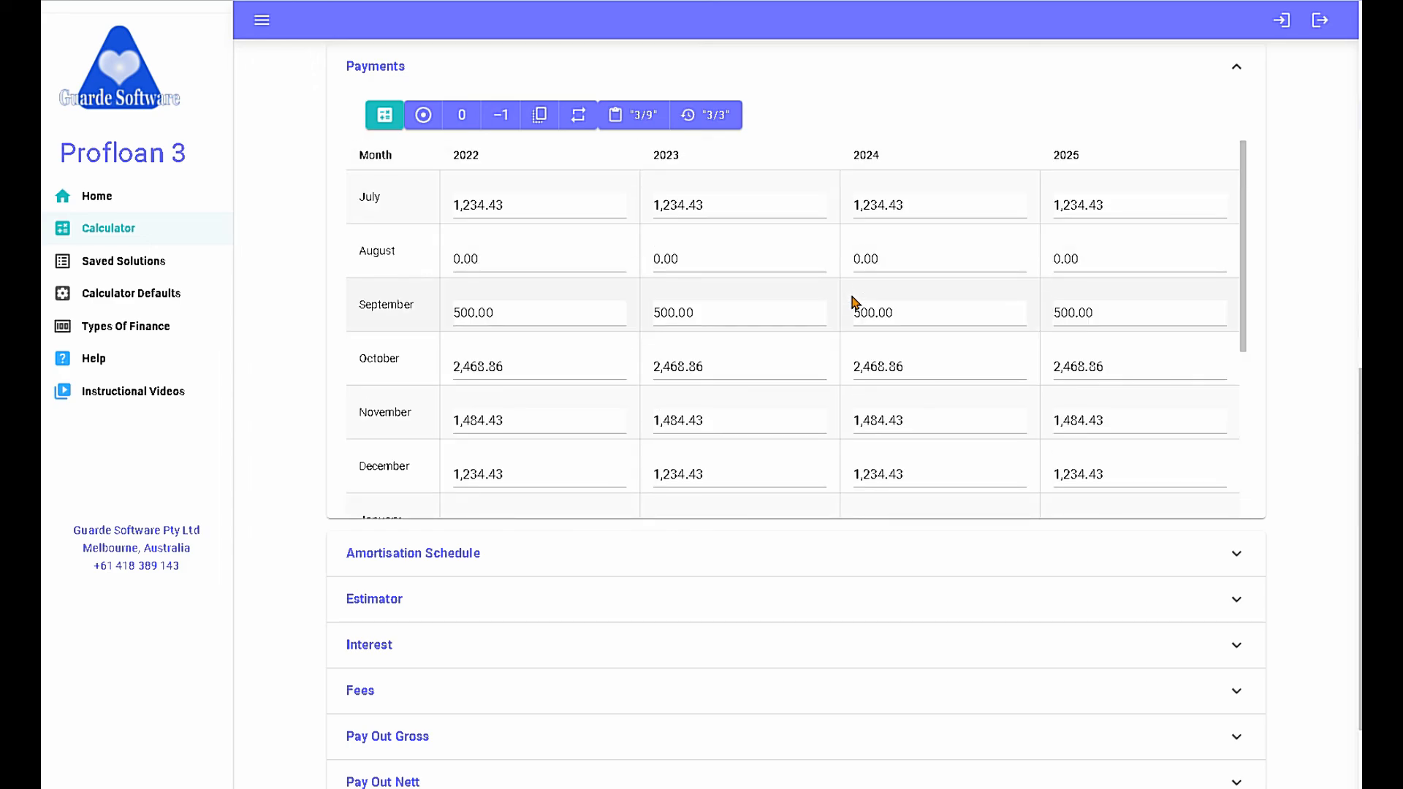